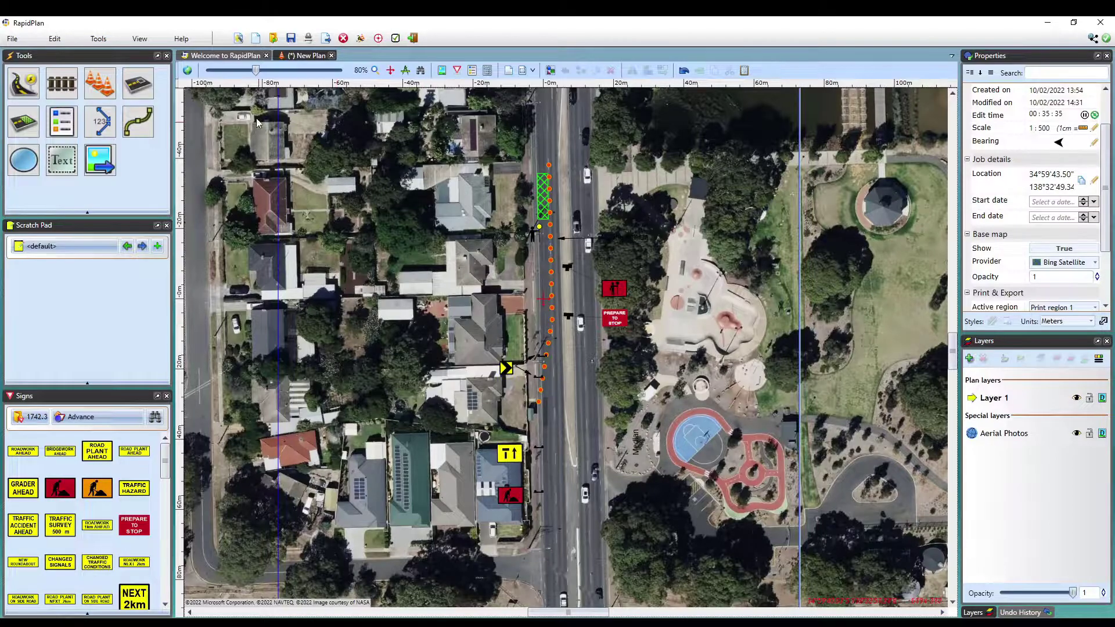
Step: Review the list of active command shortcuts from the Help menu
{"action": "left_click", "coordinate": [194, 39]}
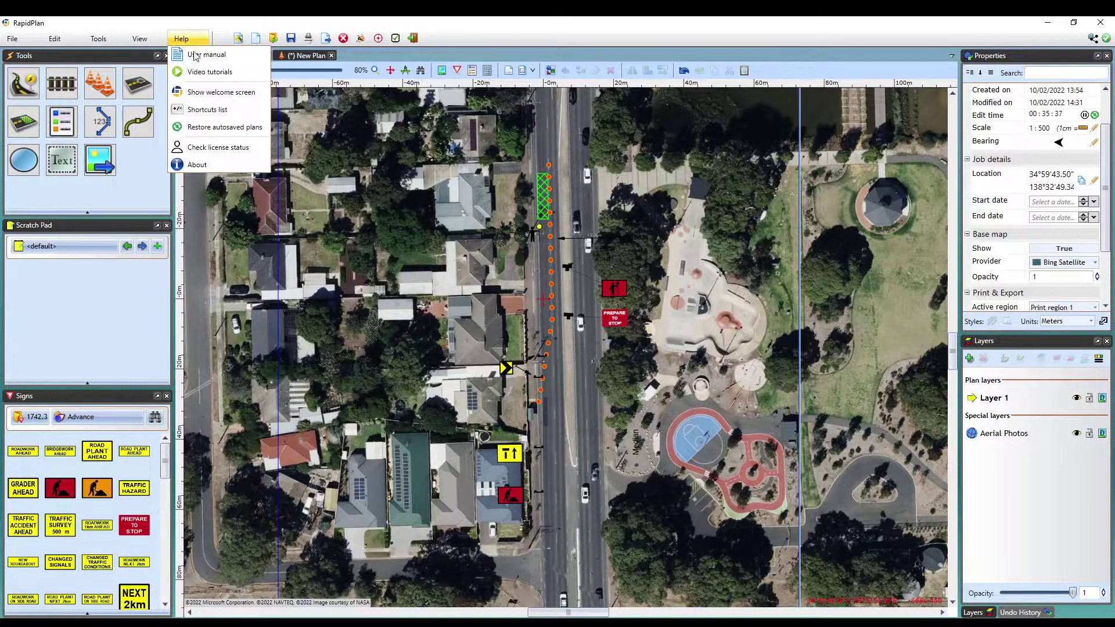
{"action": "left_click", "coordinate": [223, 112]}
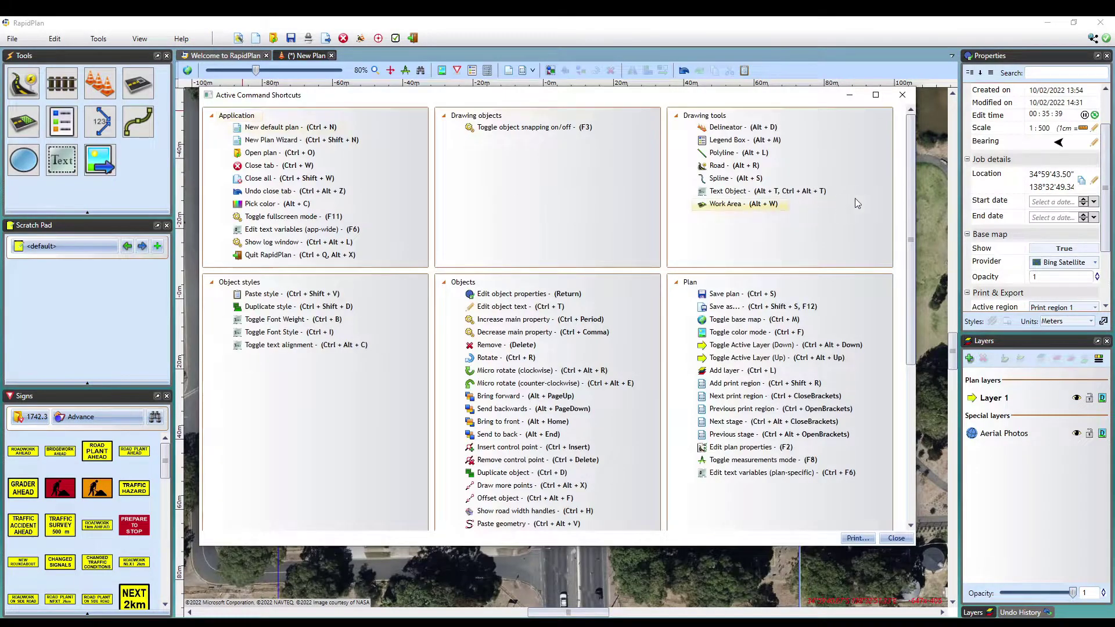
{"action": "mouse_move", "coordinate": [910, 192]}
{"action": "left_mouse_down"}
{"action": "mouse_move", "coordinate": [907, 364]}
{"action": "mouse_move", "coordinate": [921, 189]}
{"action": "left_mouse_up"}
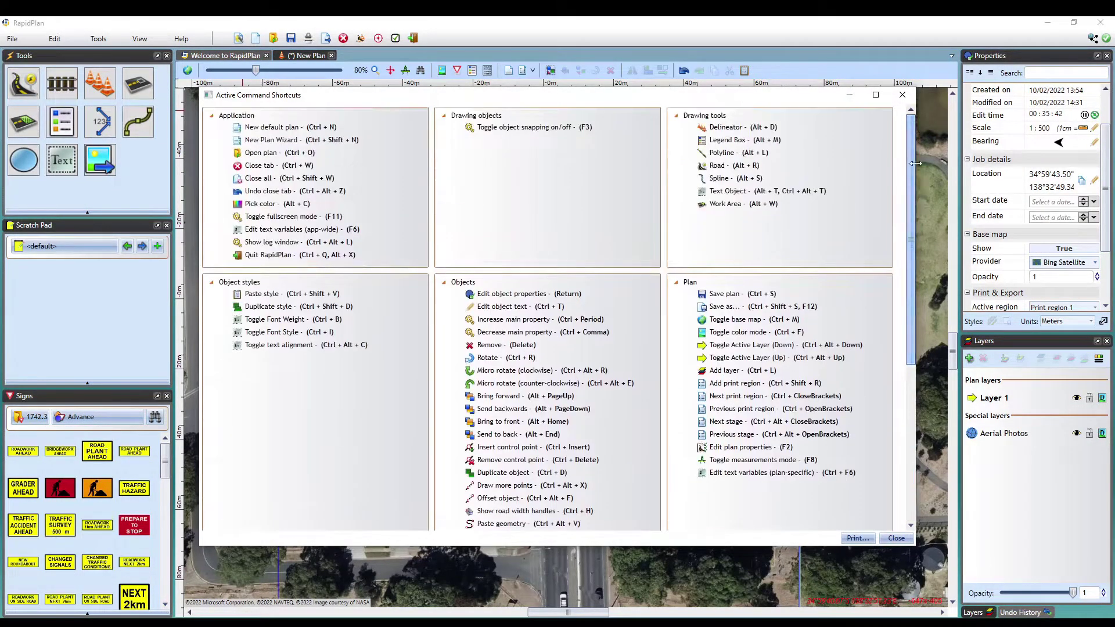
{"action": "left_click", "coordinate": [899, 96]}
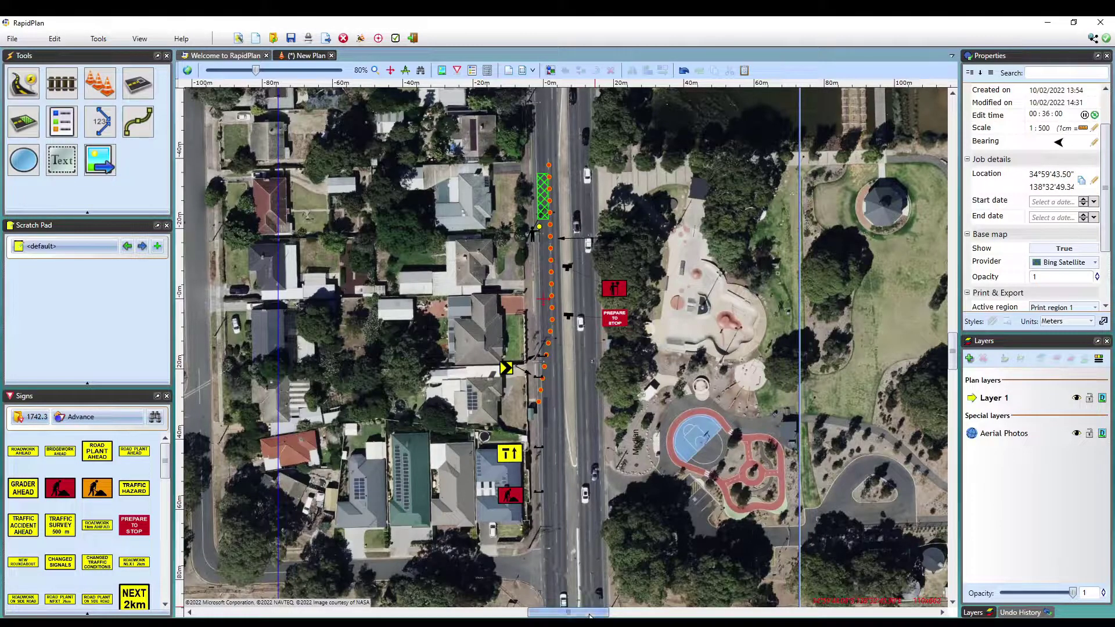
Step: Pan and zoom the aerial map to frame the work zone
{"action": "left_click_drag", "start_coordinate": [590, 613], "coordinate": [592, 615]}
{"action": "left_click_drag", "start_coordinate": [953, 350], "coordinate": [954, 351]}
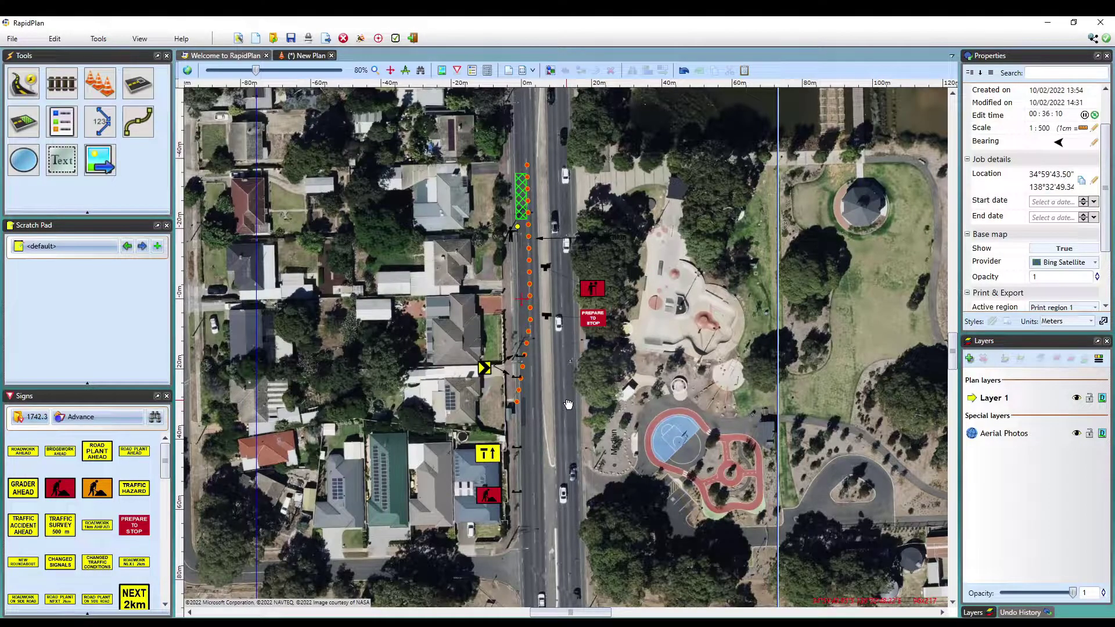
{"action": "left_click_drag", "start_coordinate": [568, 418], "coordinate": [623, 446]}
{"action": "left_click_drag", "start_coordinate": [738, 420], "coordinate": [684, 461]}
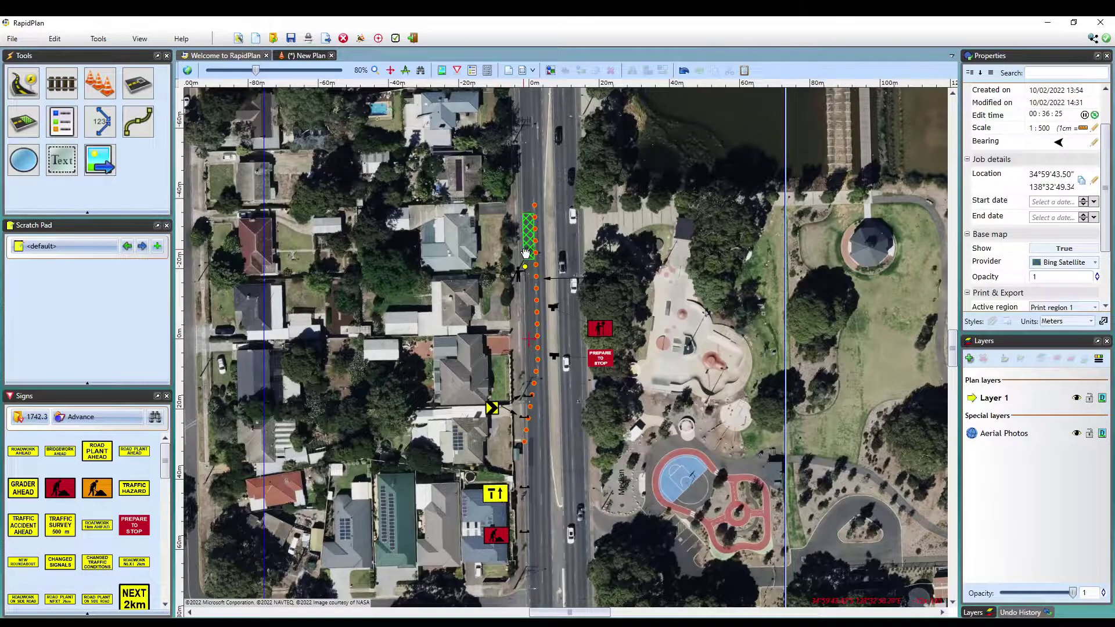
{"action": "scroll", "coordinate": [526, 253], "scroll_direction": "up", "scroll_amount": 6}
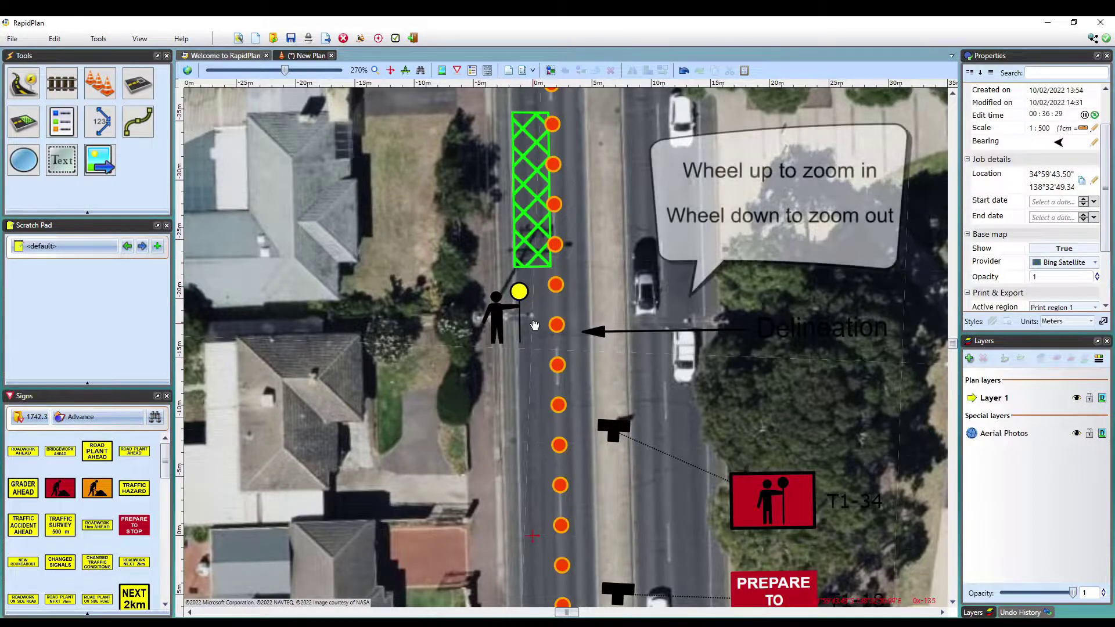
{"action": "scroll", "coordinate": [530, 316], "scroll_direction": "down", "scroll_amount": 3}
{"action": "scroll", "coordinate": [530, 317], "scroll_direction": "down", "scroll_amount": 2}
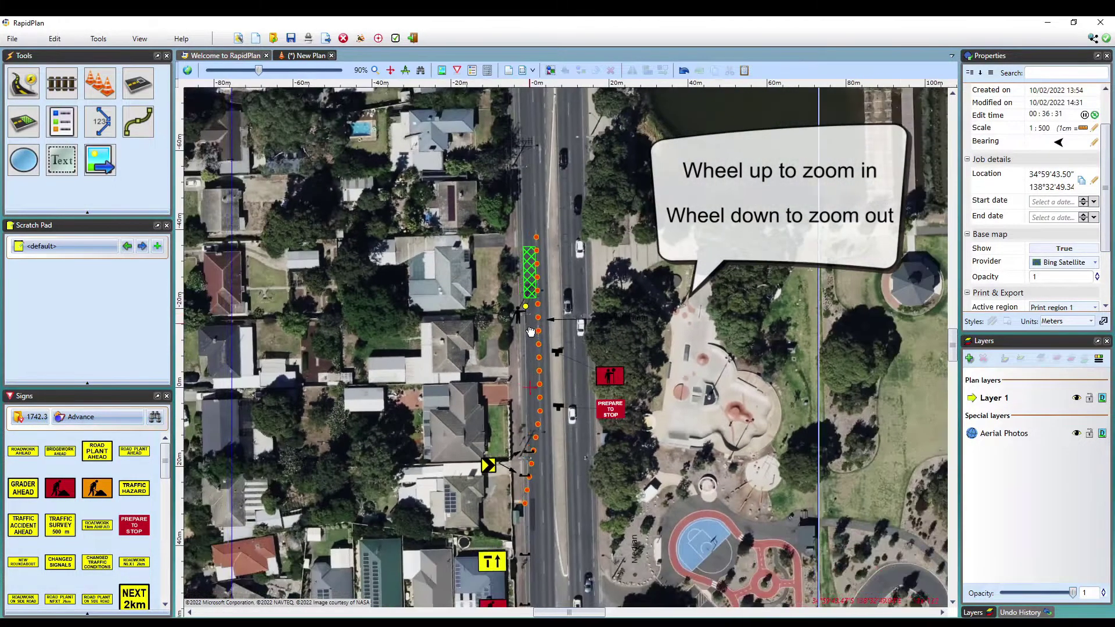
{"action": "left_click_drag", "start_coordinate": [560, 485], "coordinate": [583, 341]}
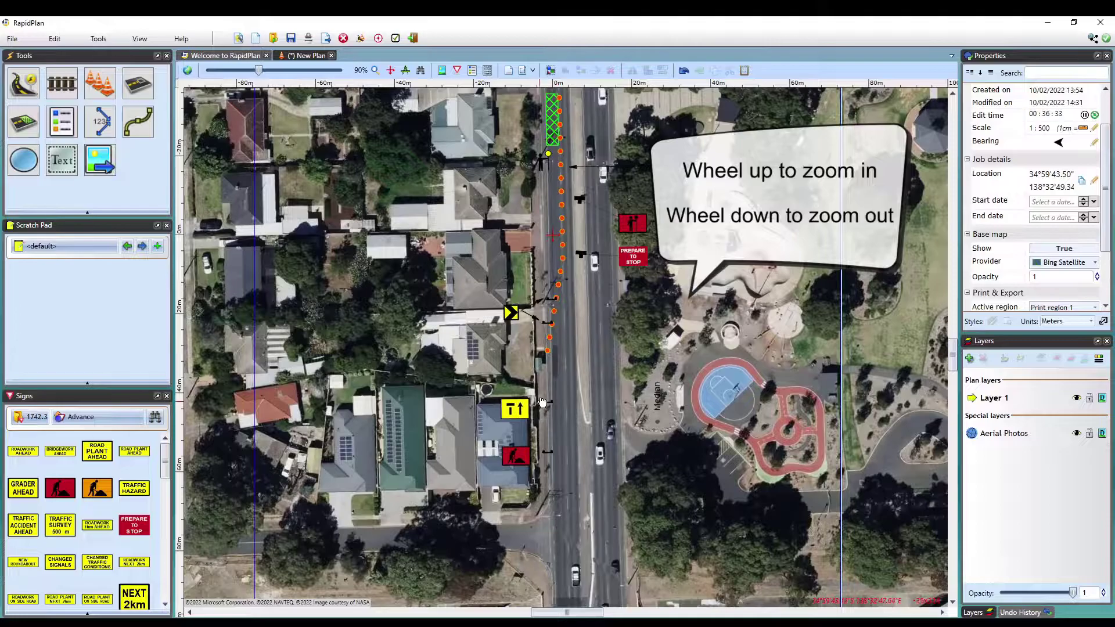
{"action": "scroll", "coordinate": [532, 333], "scroll_direction": "up", "scroll_amount": 3}
{"action": "scroll", "coordinate": [532, 332], "scroll_direction": "up", "scroll_amount": 3}
{"action": "scroll", "coordinate": [532, 332], "scroll_direction": "down", "scroll_amount": 5}
{"action": "scroll", "coordinate": [533, 332], "scroll_direction": "down", "scroll_amount": 2}
{"action": "left_click_drag", "start_coordinate": [560, 309], "coordinate": [557, 362]}
{"action": "scroll", "coordinate": [546, 299], "scroll_direction": "up", "scroll_amount": 2}
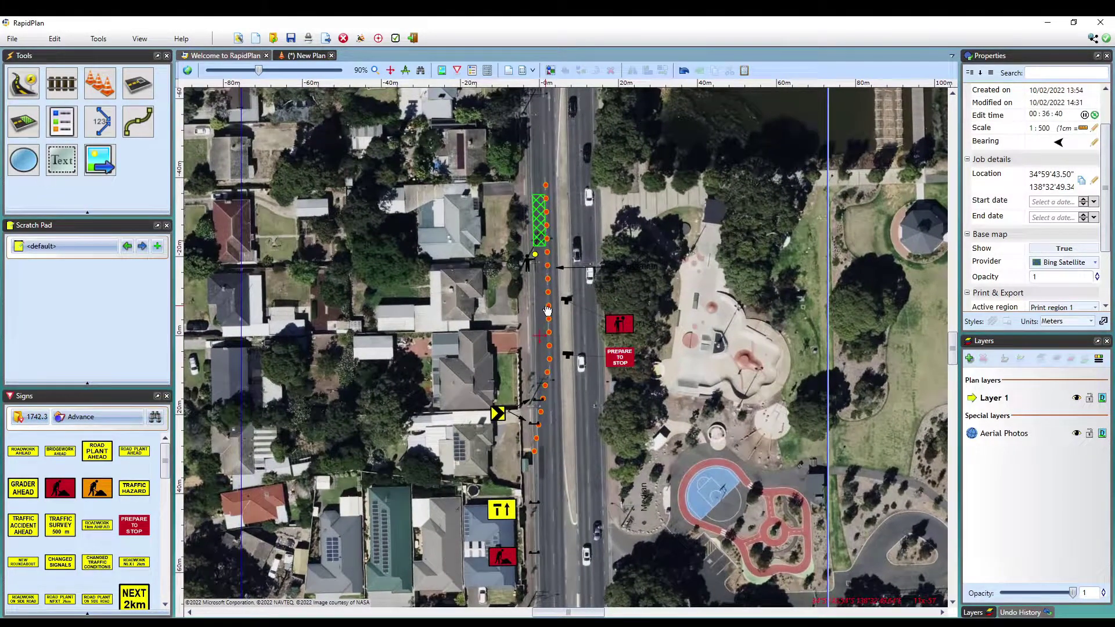
{"action": "left_click_drag", "start_coordinate": [547, 332], "coordinate": [544, 304]}
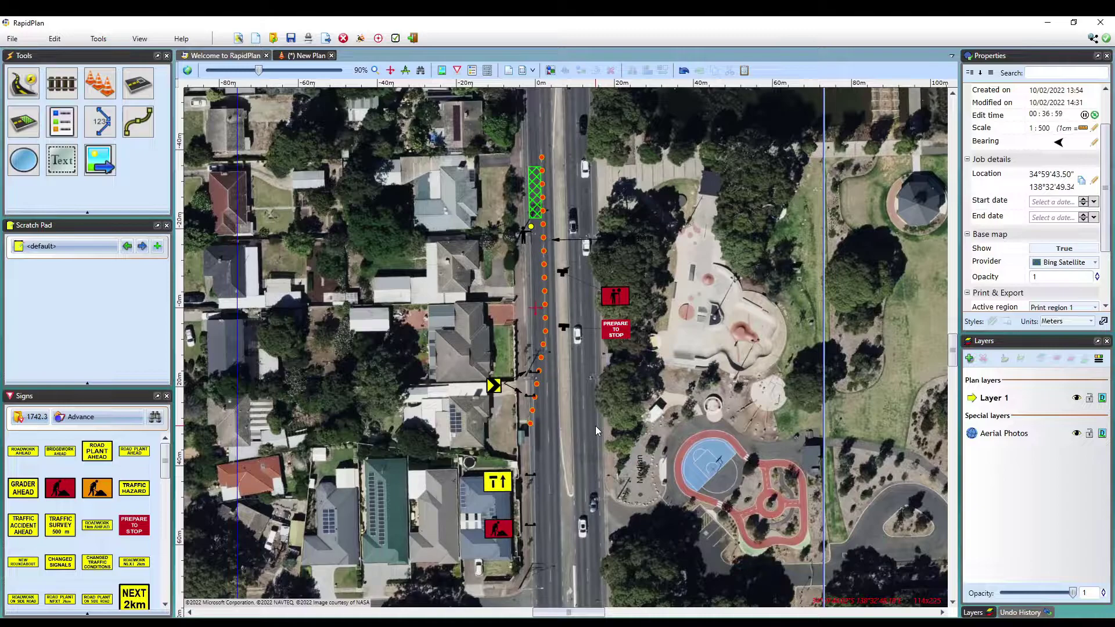
Step: Try the road shortcut, then lay three delineator cones down the road and delete them
{"action": "key", "text": "alt+r"}
{"action": "key", "text": "alt+r"}
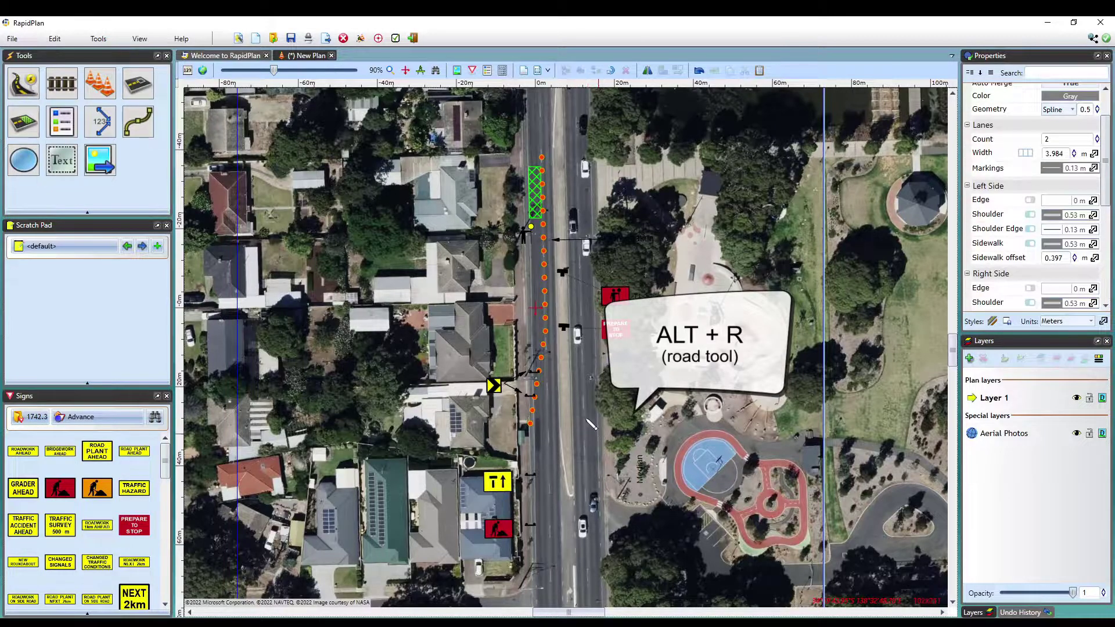
{"action": "key", "text": "Escape"}
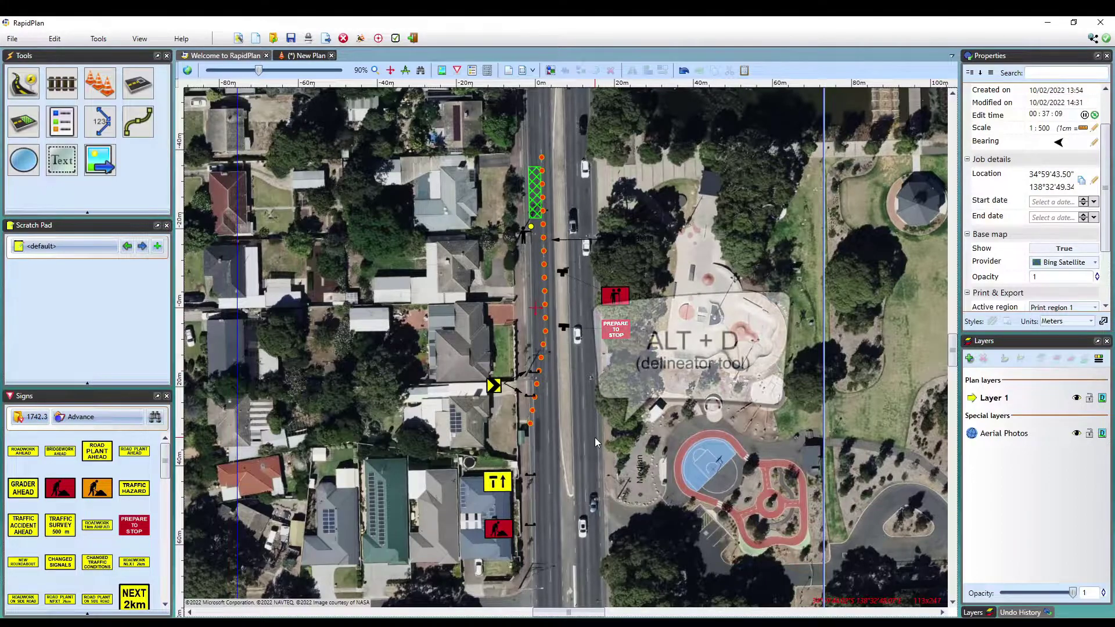
{"action": "key", "text": "alt+d"}
{"action": "mouse_move", "coordinate": [573, 396]}
{"action": "left_mouse_down"}
{"action": "mouse_move", "coordinate": [585, 433]}
{"action": "mouse_move", "coordinate": [580, 526]}
{"action": "left_mouse_up"}
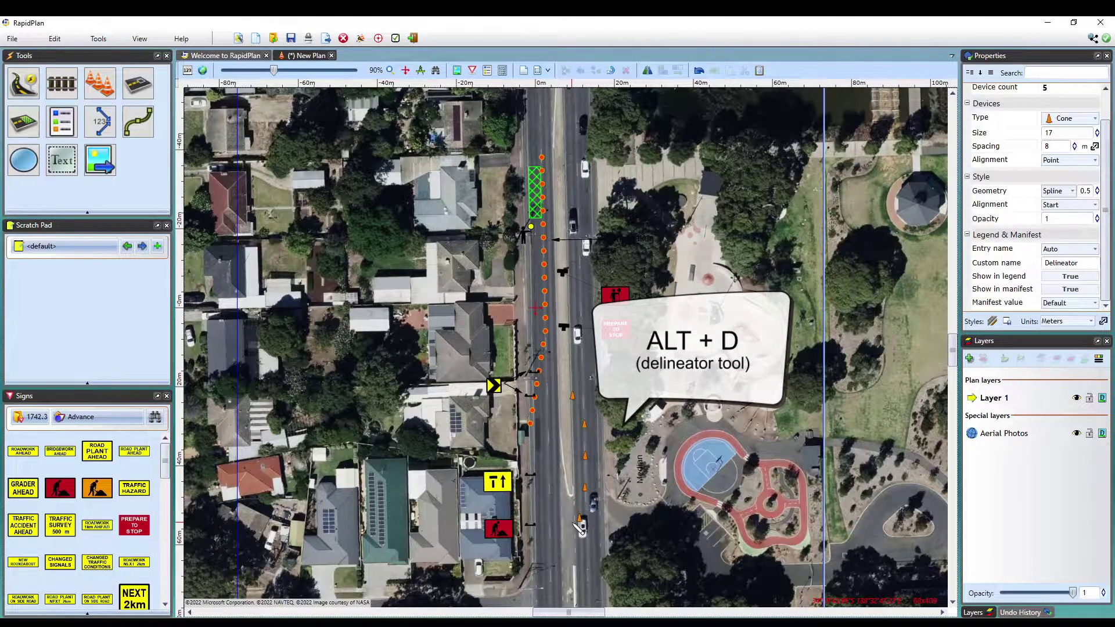
{"action": "key", "text": "Escape"}
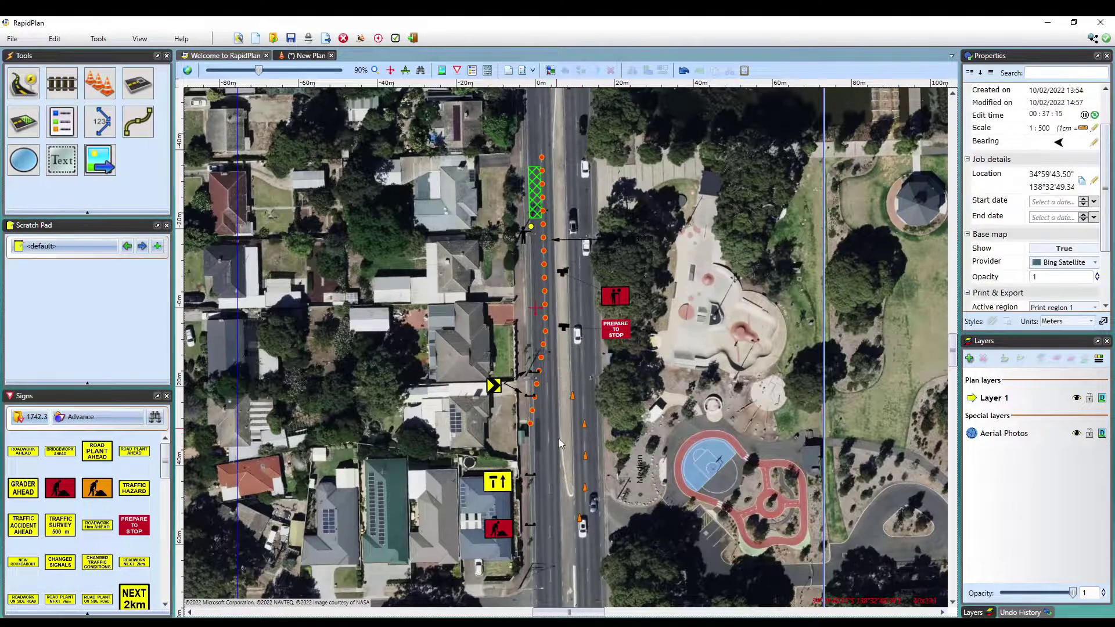
{"action": "left_click", "coordinate": [586, 427]}
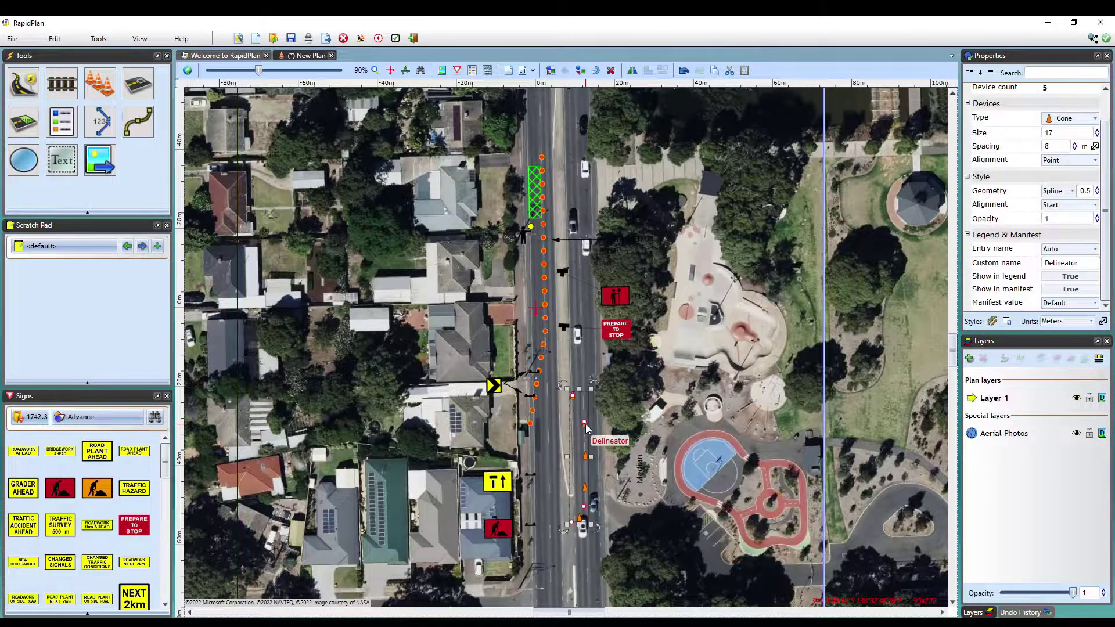
{"action": "key", "text": "Delete"}
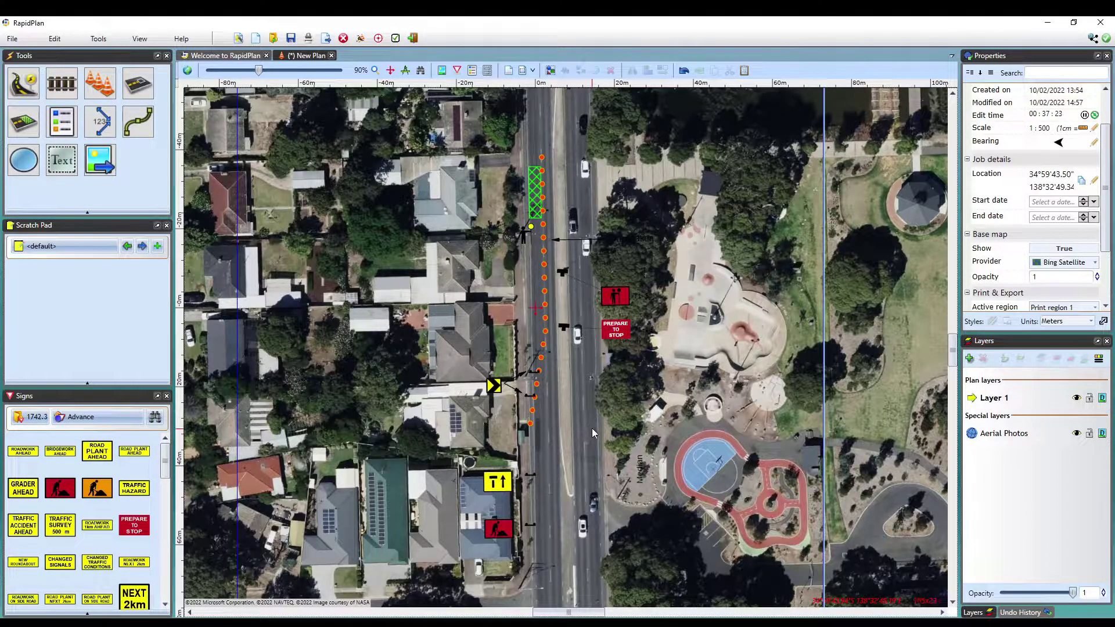
Step: Select the yellow chevron, TT and red worker signs and shift them down the road
{"action": "left_click", "coordinate": [494, 385]}
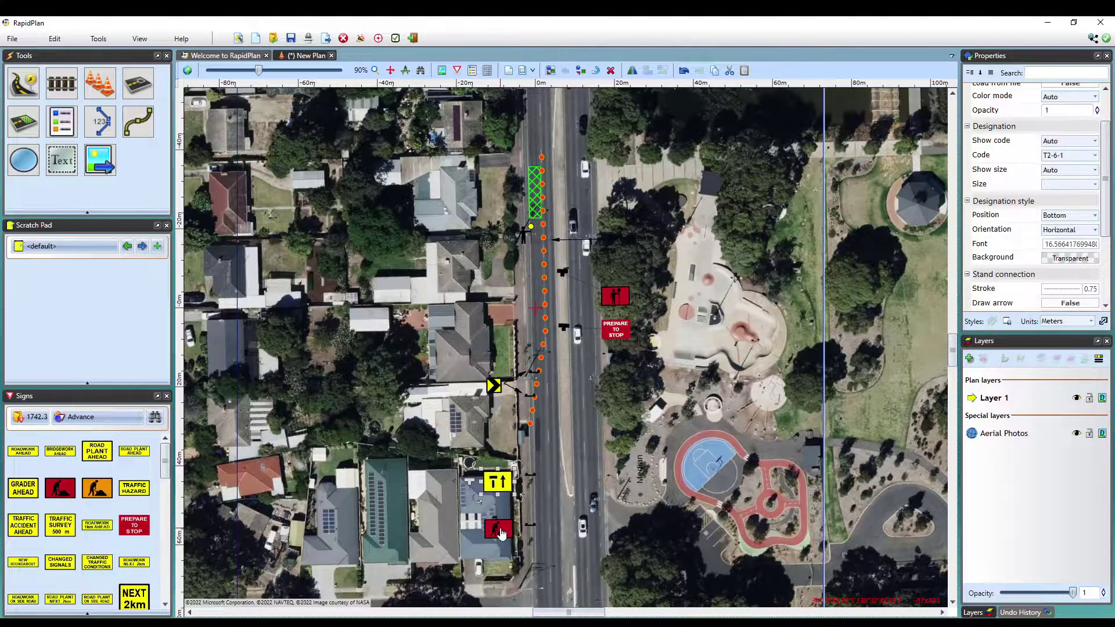
{"action": "left_click", "coordinate": [503, 486]}
{"action": "left_click", "coordinate": [506, 491]}
{"action": "left_click", "coordinate": [591, 500]}
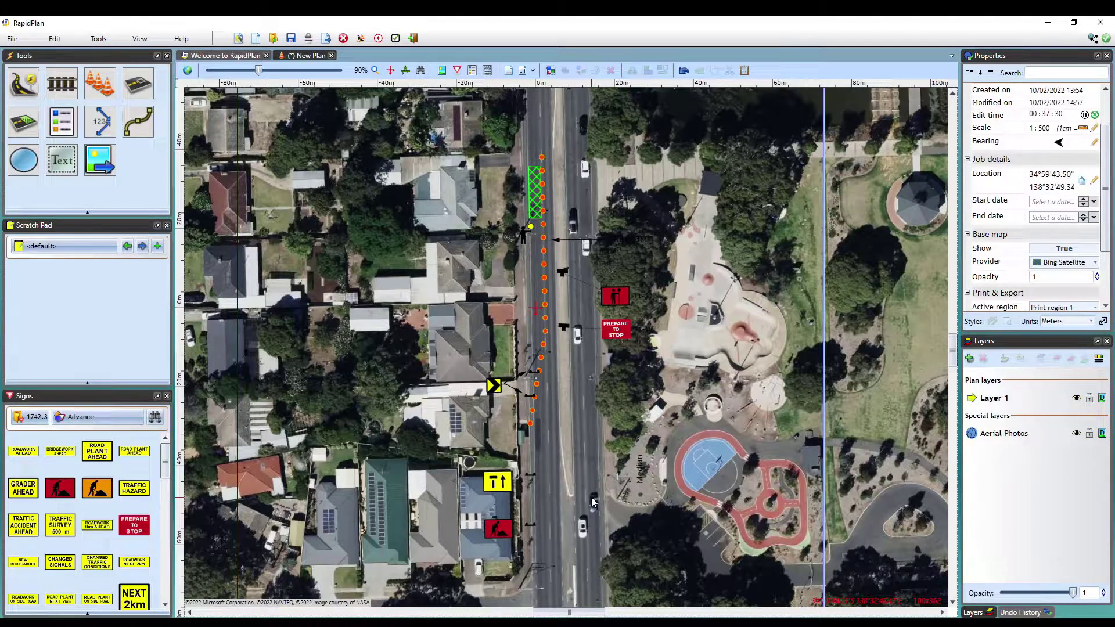
{"action": "left_click", "coordinate": [495, 386]}
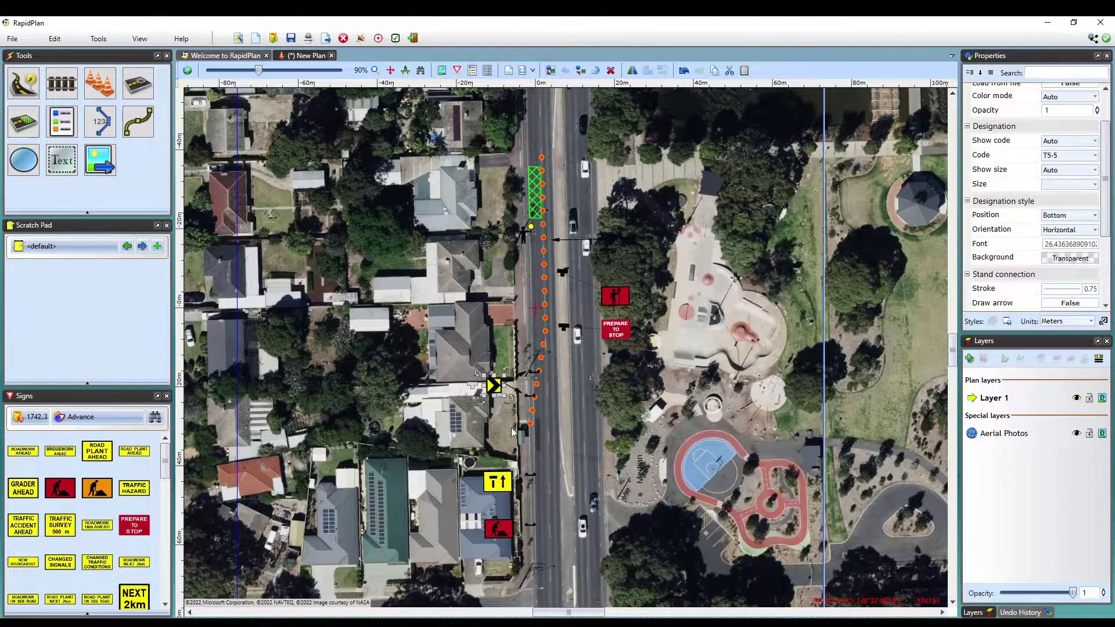
{"action": "left_click", "coordinate": [501, 486], "text": "ctrl"}
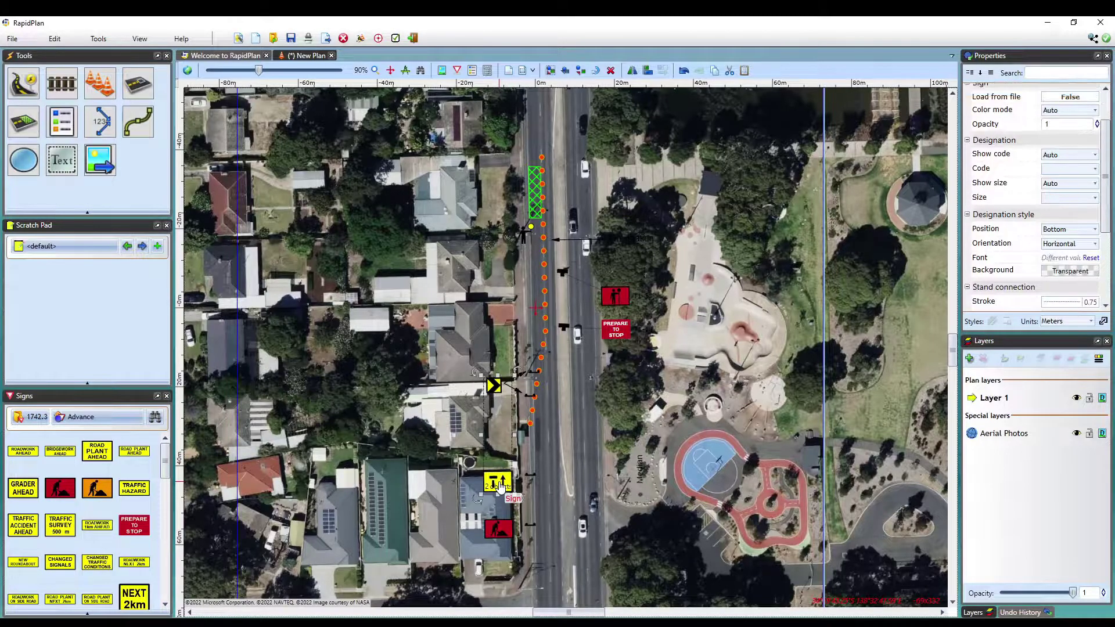
{"action": "left_click", "coordinate": [499, 530], "text": "ctrl"}
{"action": "left_click_drag", "start_coordinate": [504, 483], "coordinate": [495, 485]}
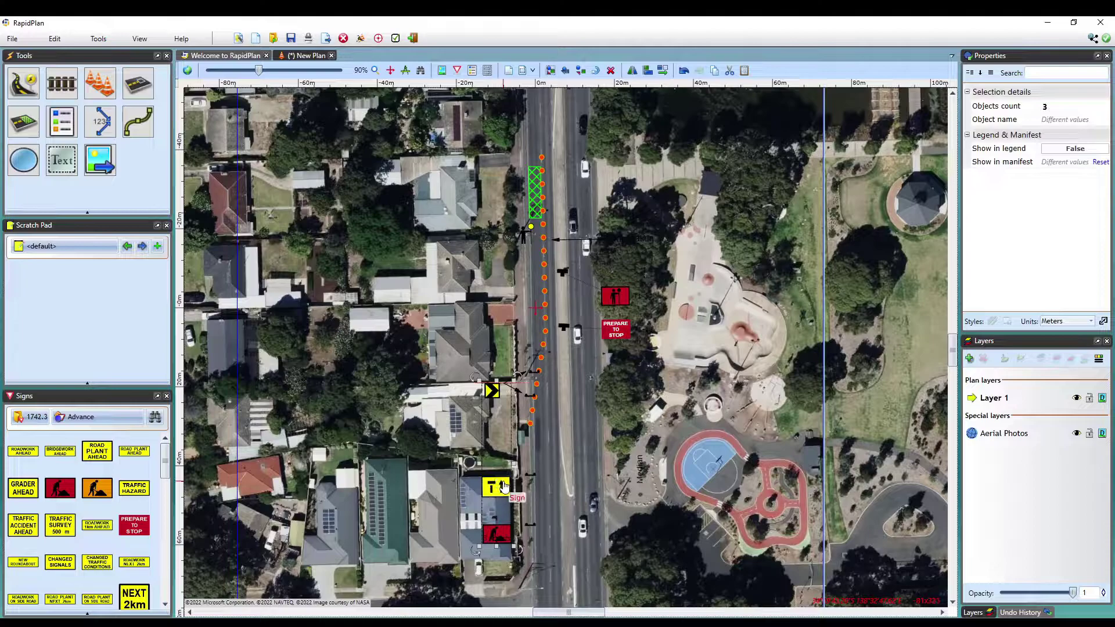
Step: Group the three signs with Ctrl+G, nudge the group up, then ungroup them
{"action": "key", "text": "ctrl+g"}
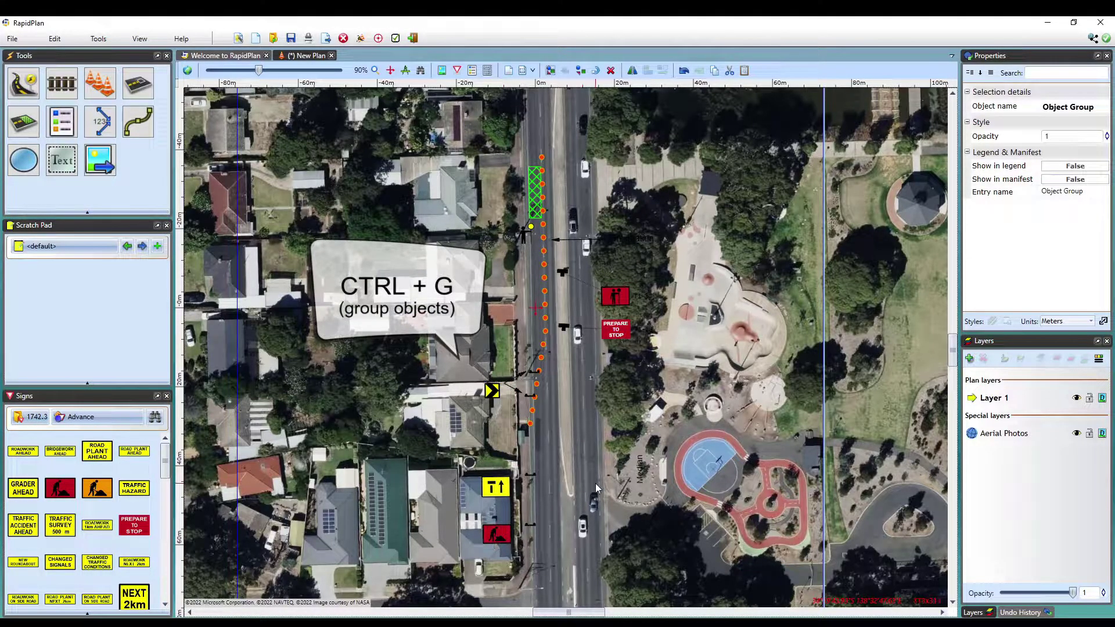
{"action": "left_click_drag", "start_coordinate": [503, 496], "coordinate": [500, 493]}
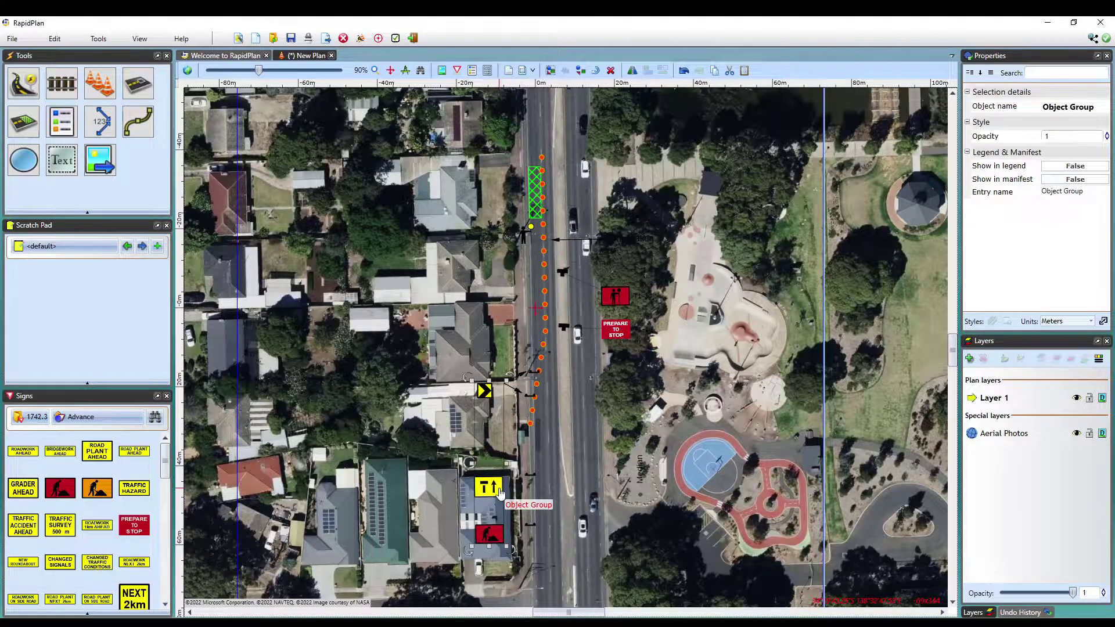
{"action": "key", "text": "ctrl+u"}
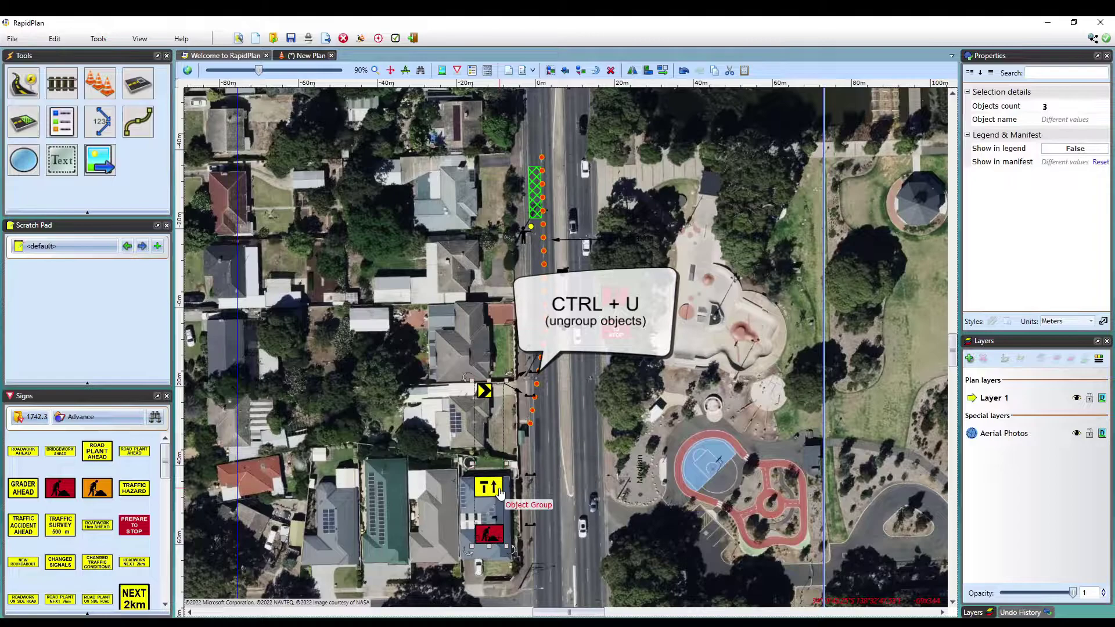
{"action": "left_click", "coordinate": [498, 491]}
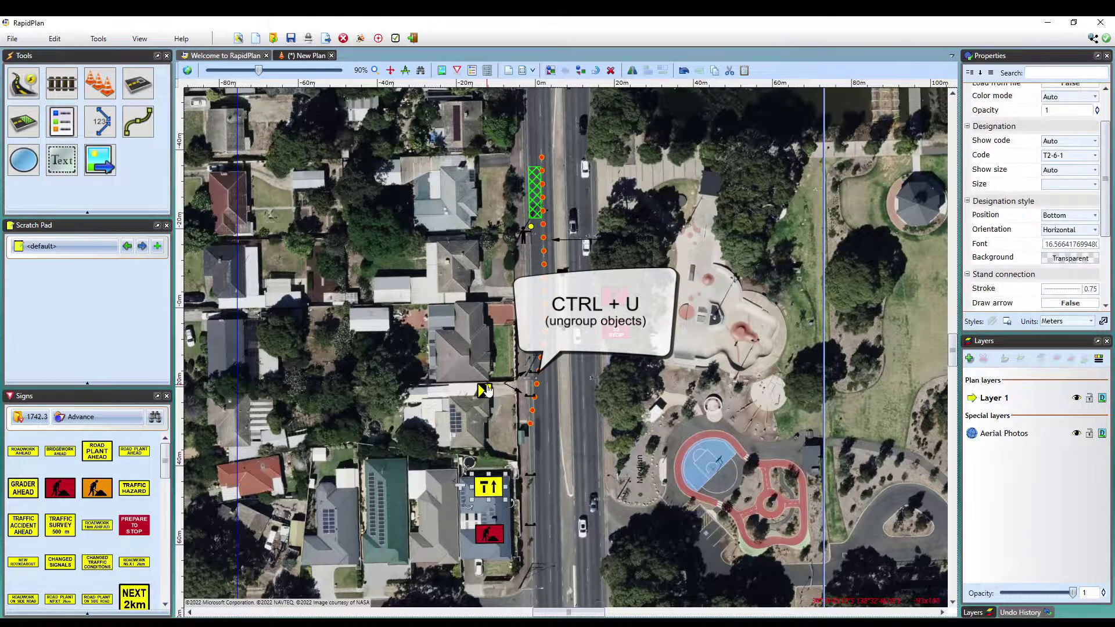
{"action": "left_click", "coordinate": [510, 539]}
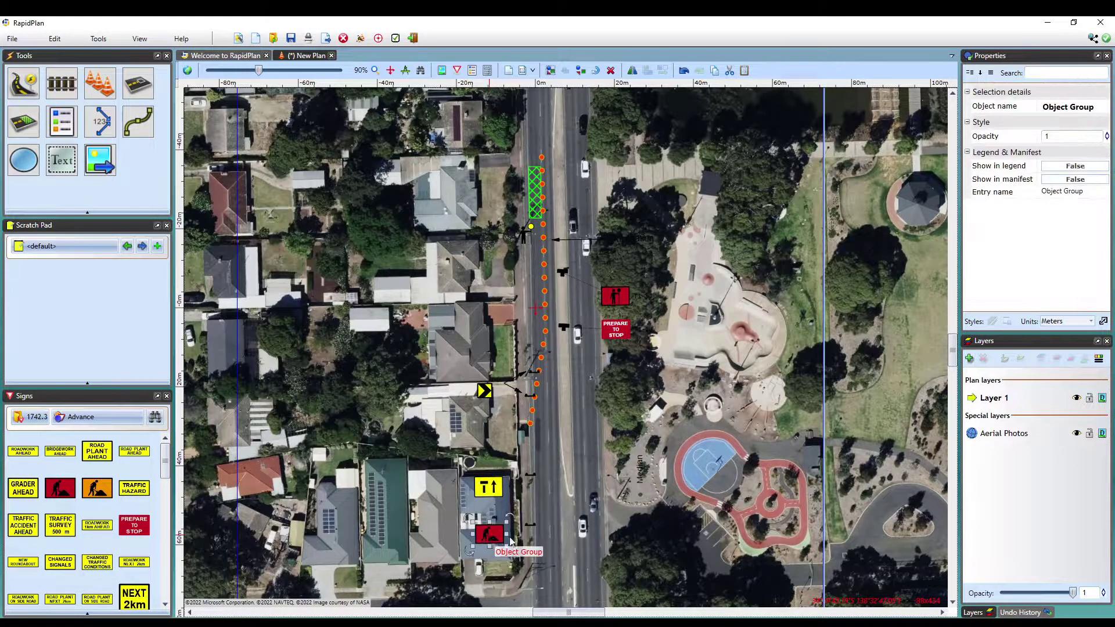
{"action": "left_click", "coordinate": [688, 529]}
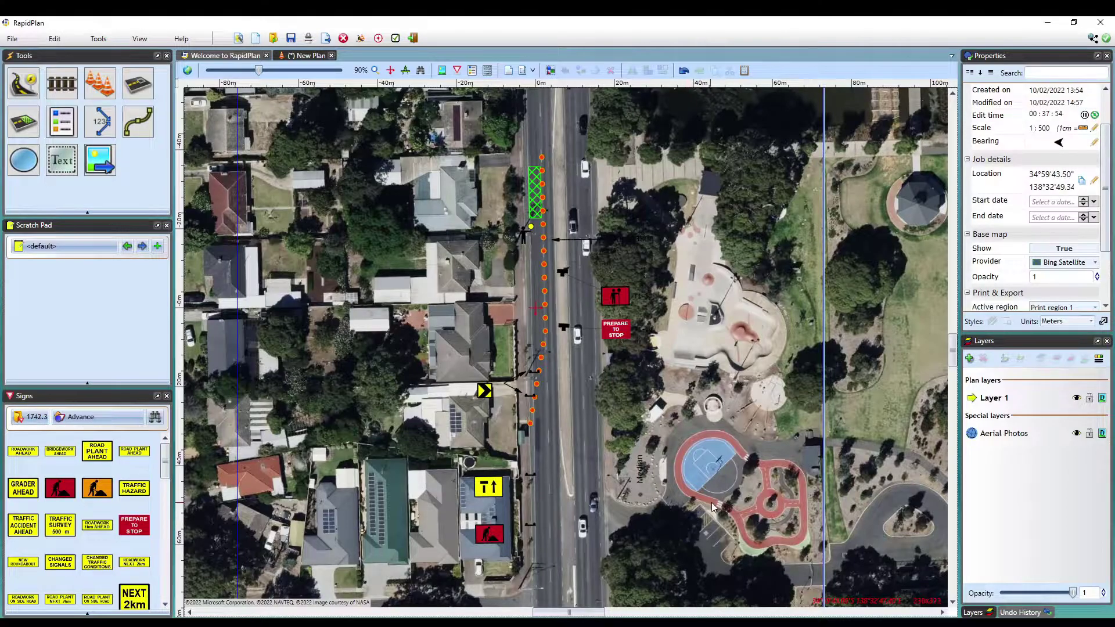
{"action": "middle_click_drag", "start_coordinate": [692, 490], "coordinate": [688, 477]}
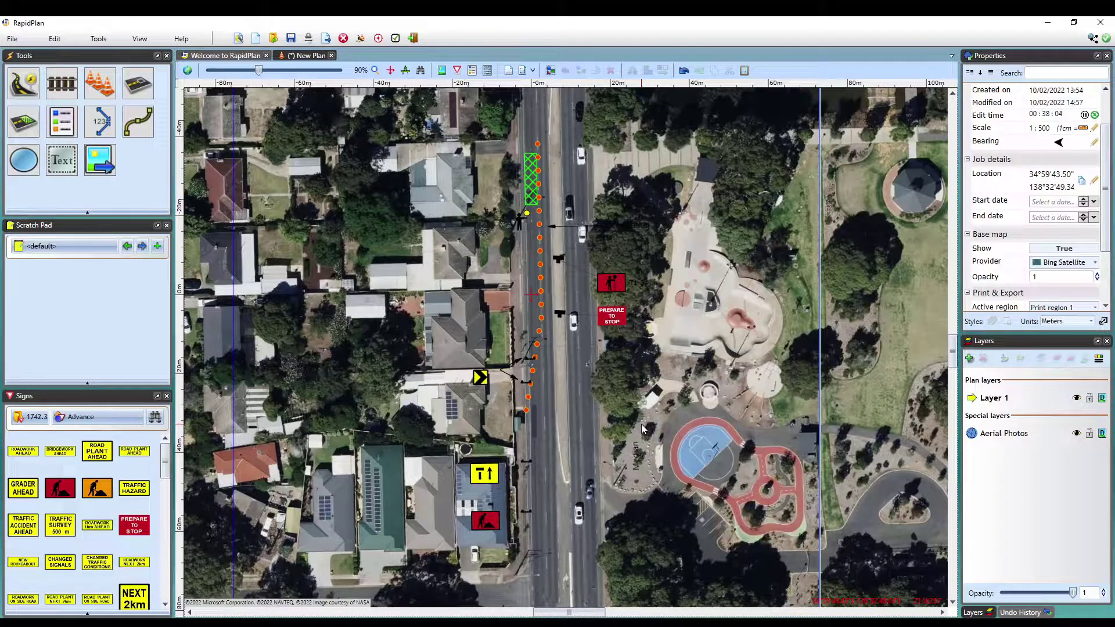
{"action": "key", "text": "F2"}
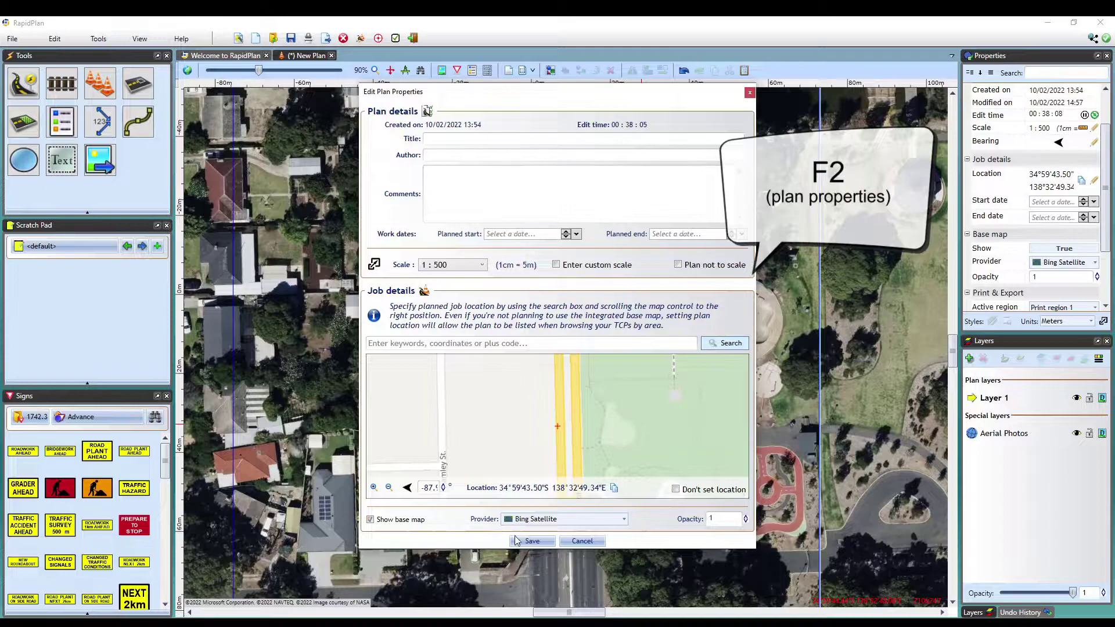
{"action": "left_click", "coordinate": [751, 92]}
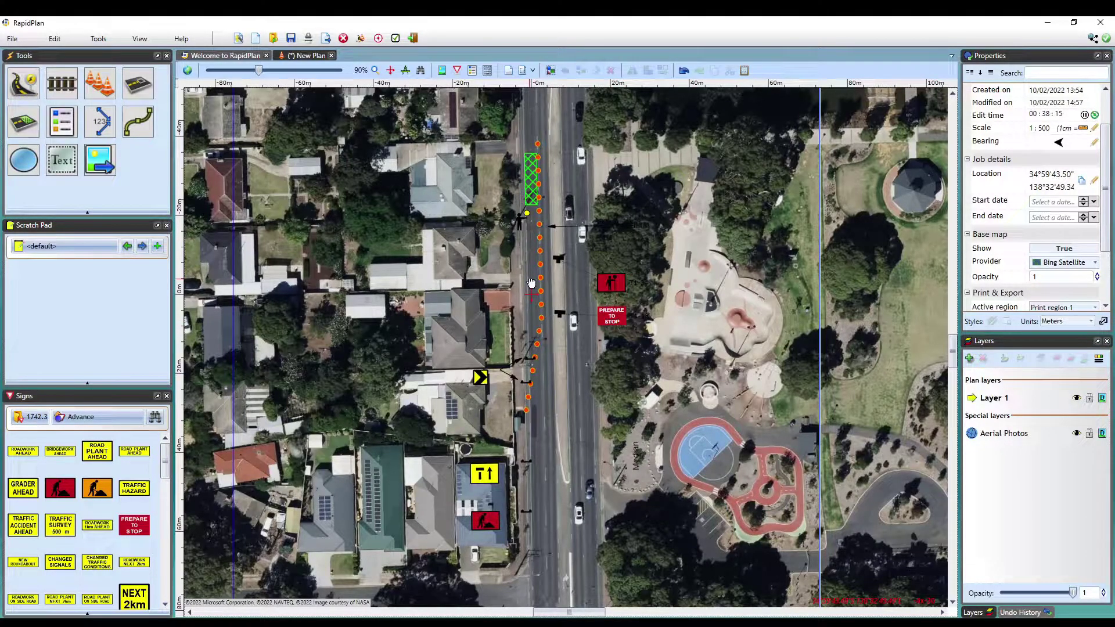
Step: Draw a green hatched work area beside the cone line, toggling snapping with F3
{"action": "scroll", "coordinate": [531, 283], "scroll_direction": "up", "scroll_amount": 5}
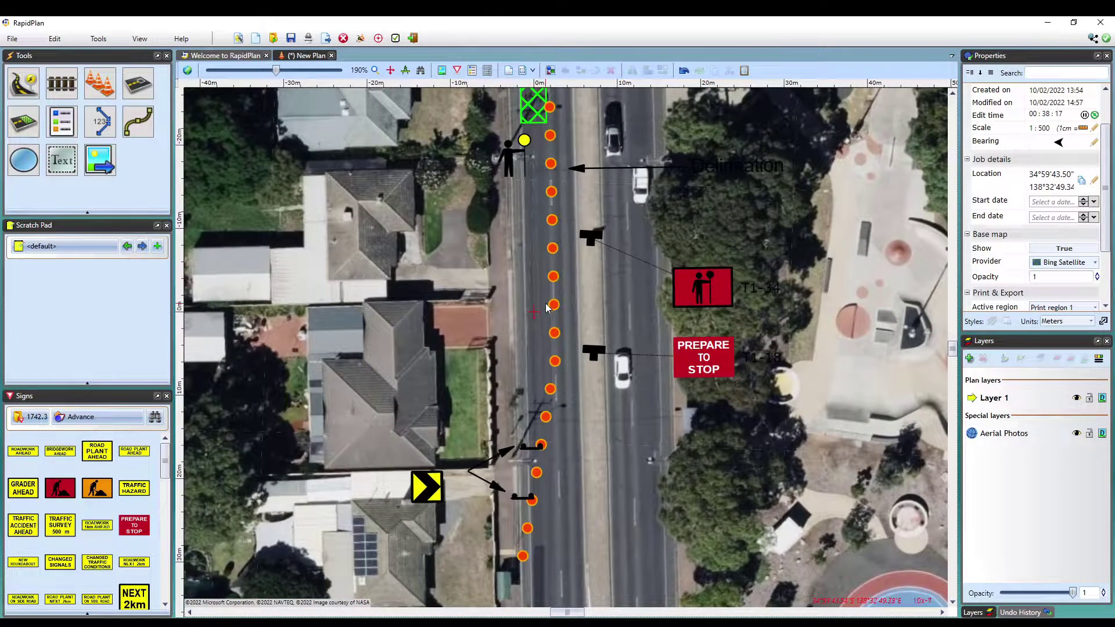
{"action": "left_click", "coordinate": [28, 126]}
{"action": "mouse_move", "coordinate": [527, 213]}
{"action": "left_mouse_down"}
{"action": "mouse_move", "coordinate": [552, 214]}
{"action": "mouse_move", "coordinate": [560, 277]}
{"action": "mouse_move", "coordinate": [544, 482]}
{"action": "mouse_move", "coordinate": [577, 365]}
{"action": "mouse_move", "coordinate": [550, 468]}
{"action": "mouse_move", "coordinate": [539, 461]}
{"action": "left_mouse_up"}
{"action": "key", "text": "F3"}
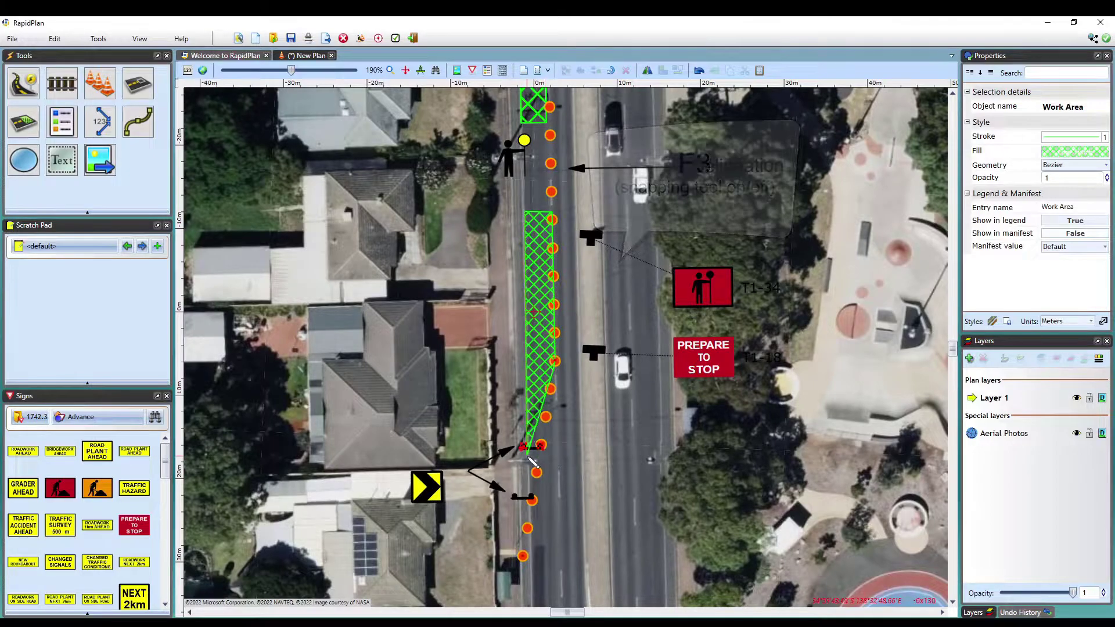
{"action": "key", "text": "Escape"}
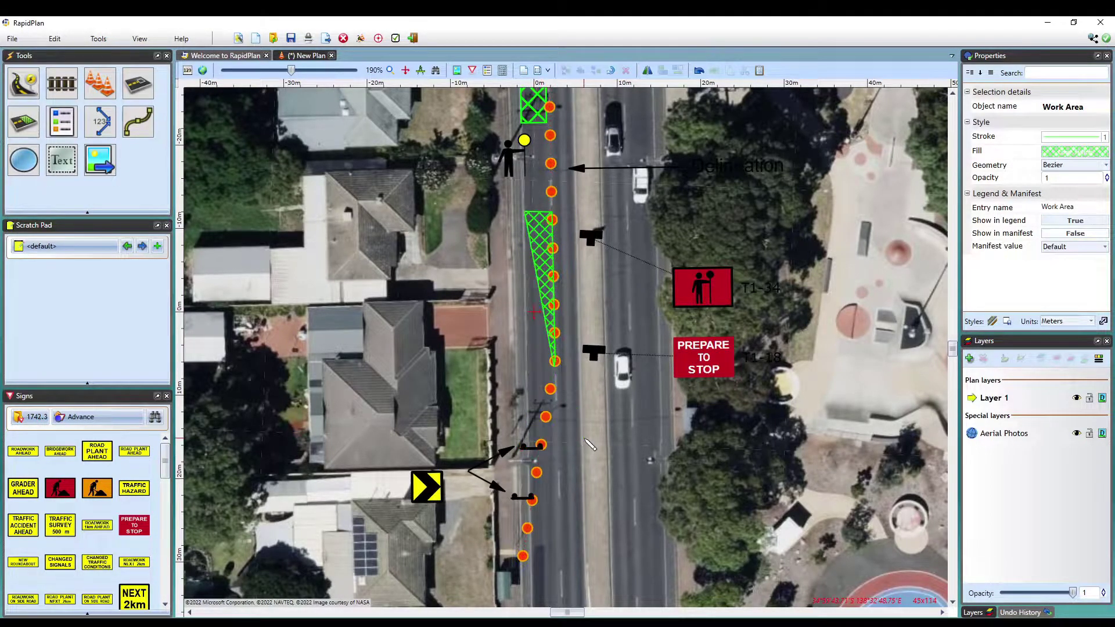
{"action": "left_click", "coordinate": [541, 258]}
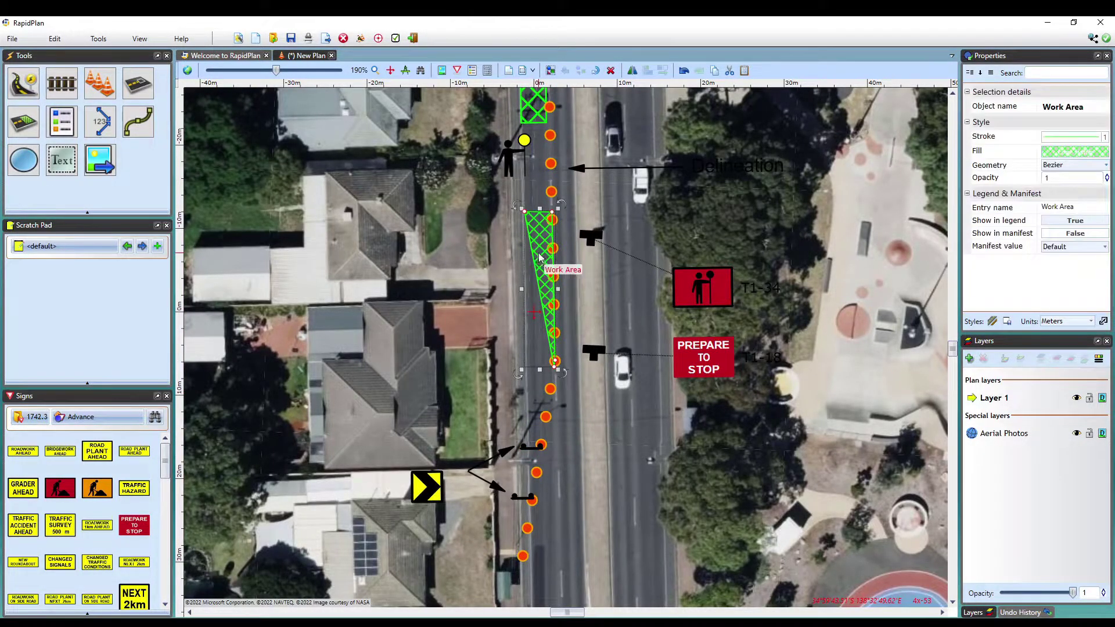
{"action": "key", "text": "Escape"}
{"action": "scroll", "coordinate": [538, 255], "scroll_direction": "down", "scroll_amount": 4}
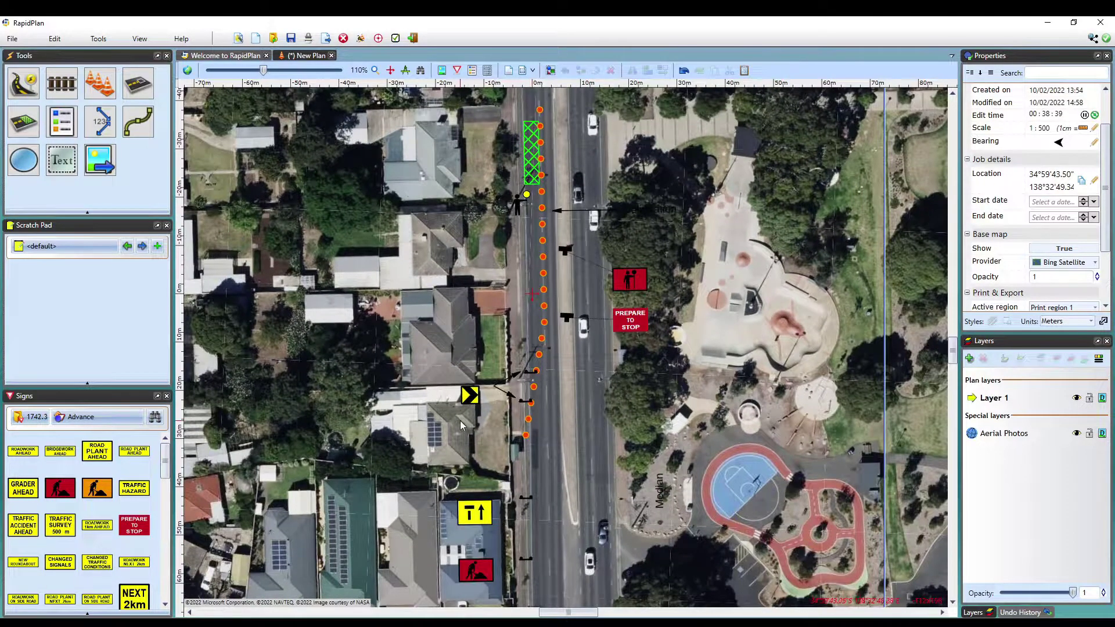
{"action": "left_click", "coordinate": [469, 397]}
Step: Undo the last edit with Ctrl+Z, redo it with Ctrl+Y, then save with Ctrl+S
{"action": "key", "text": "ctrl+z"}
{"action": "key", "text": "ctrl+y"}
{"action": "scroll", "coordinate": [594, 384], "scroll_direction": "down", "scroll_amount": 2}
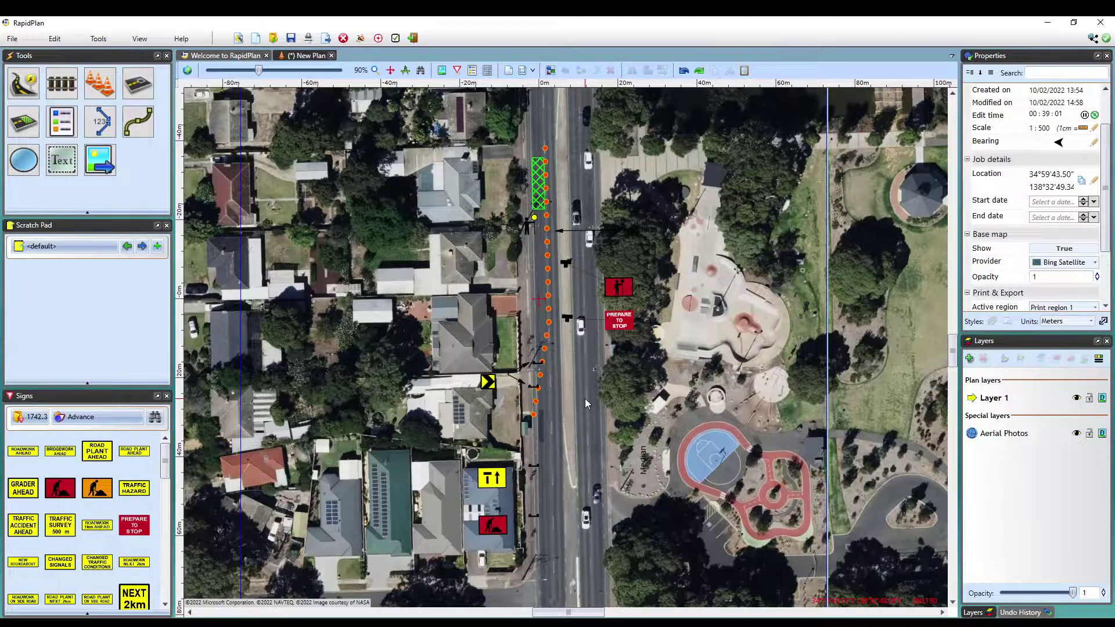
{"action": "key", "text": "ctrl+s"}
Step: Save the plan as TCP3536 in the RapidPlan Plans folder
{"action": "left_click", "coordinate": [133, 298]}
{"action": "left_click", "coordinate": [131, 283]}
{"action": "type", "text": "TCP"}
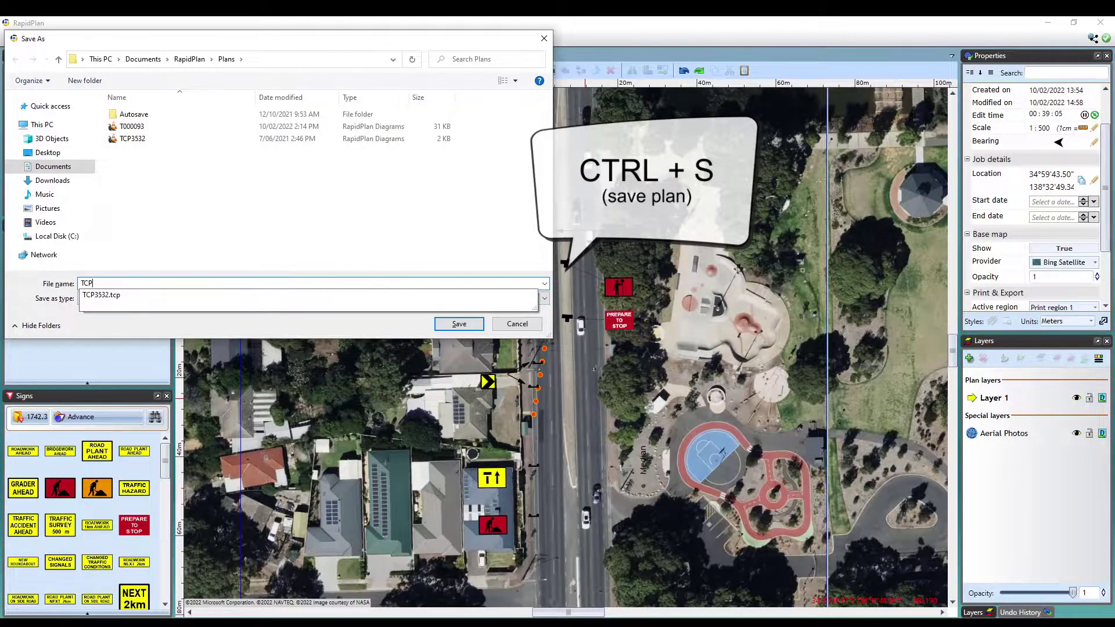
{"action": "type", "text": "3536"}
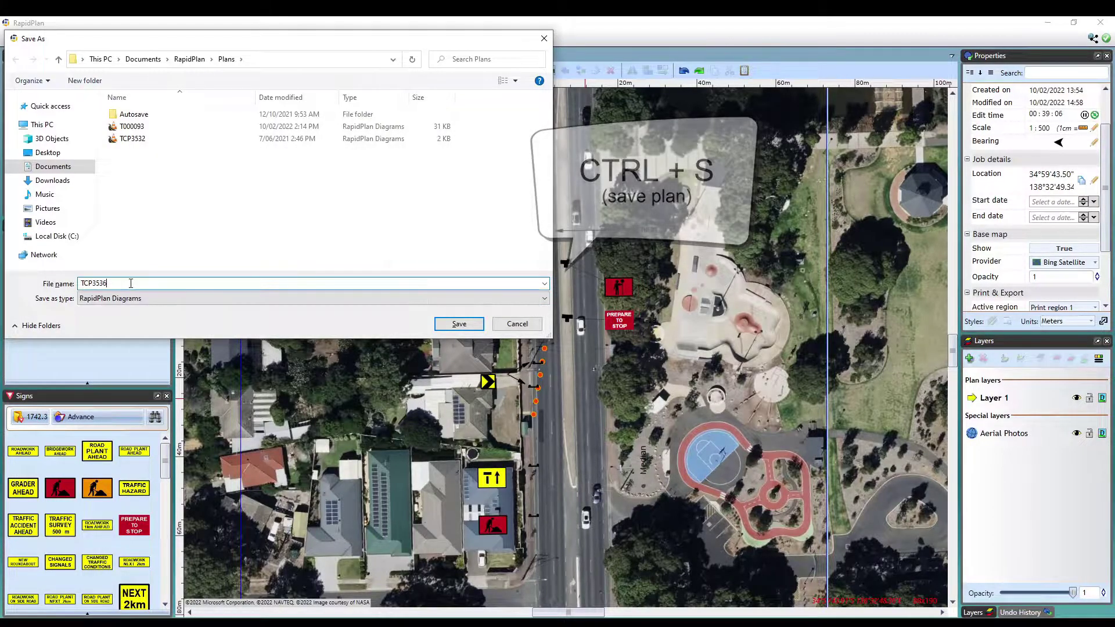
{"action": "left_click", "coordinate": [459, 324]}
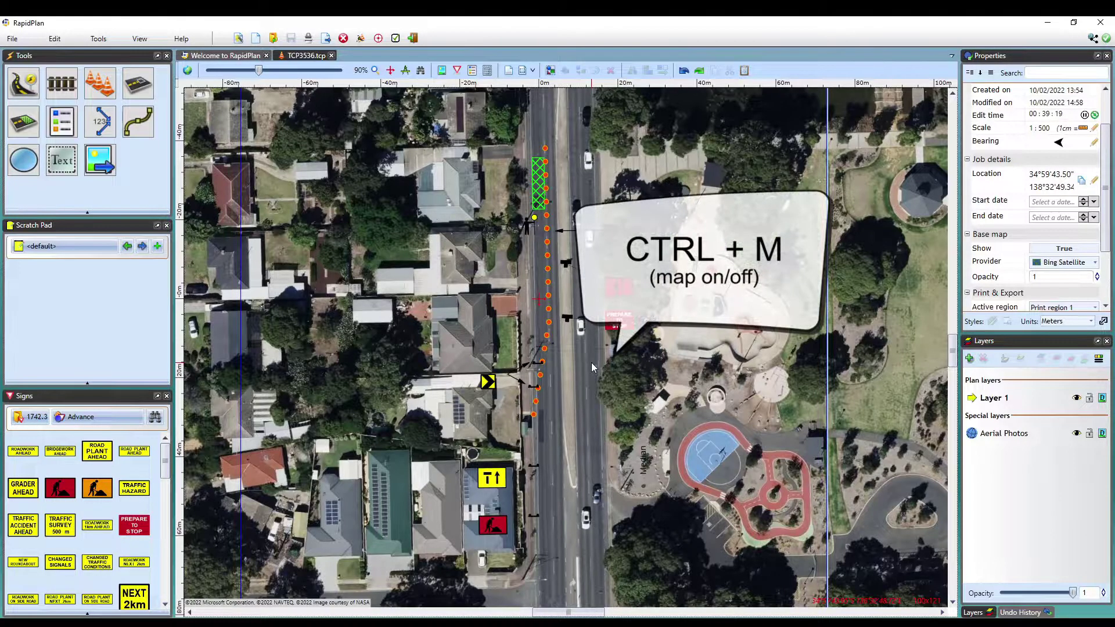
{"action": "key", "text": "ctrl+m"}
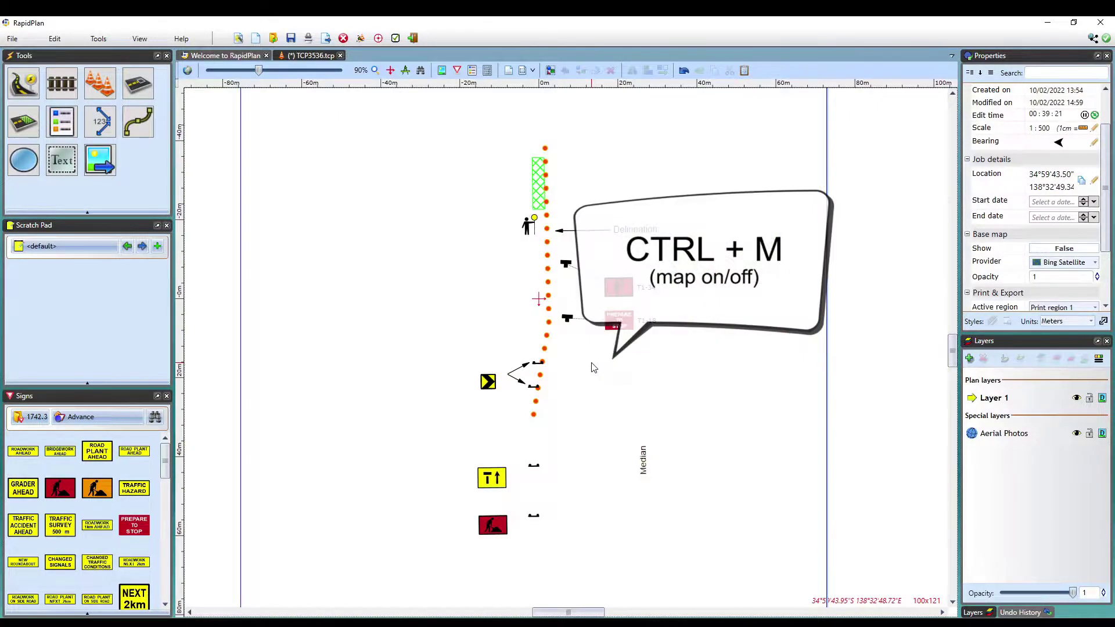
{"action": "key", "text": "ctrl+m"}
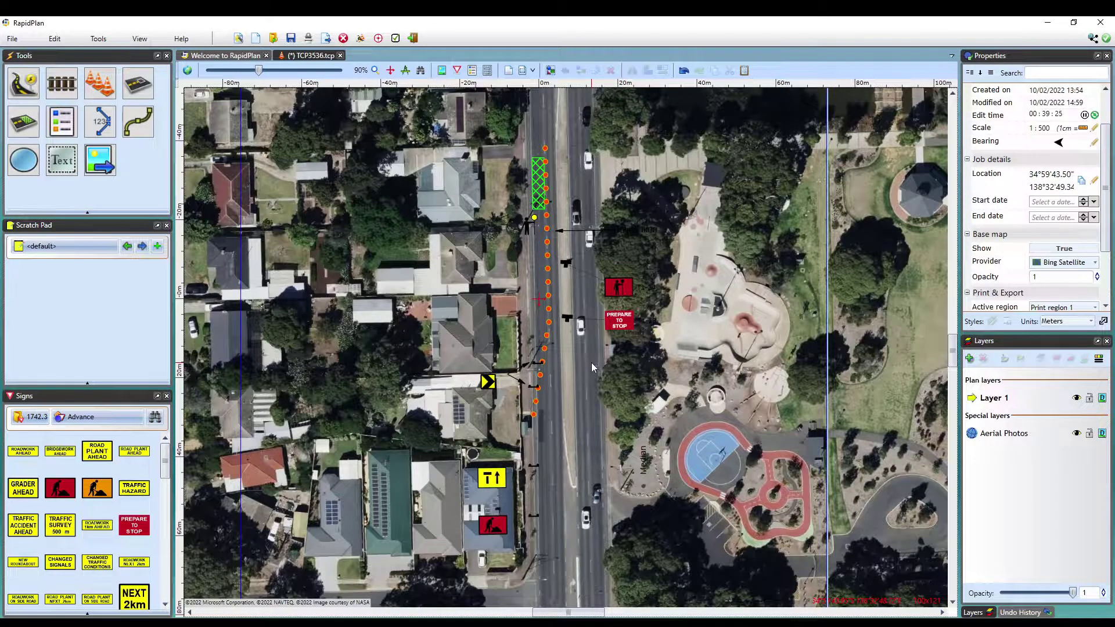
{"action": "key", "text": "ctrl+m"}
{"action": "key", "text": "ctrl+m"}
{"action": "key", "text": "ctrl+p"}
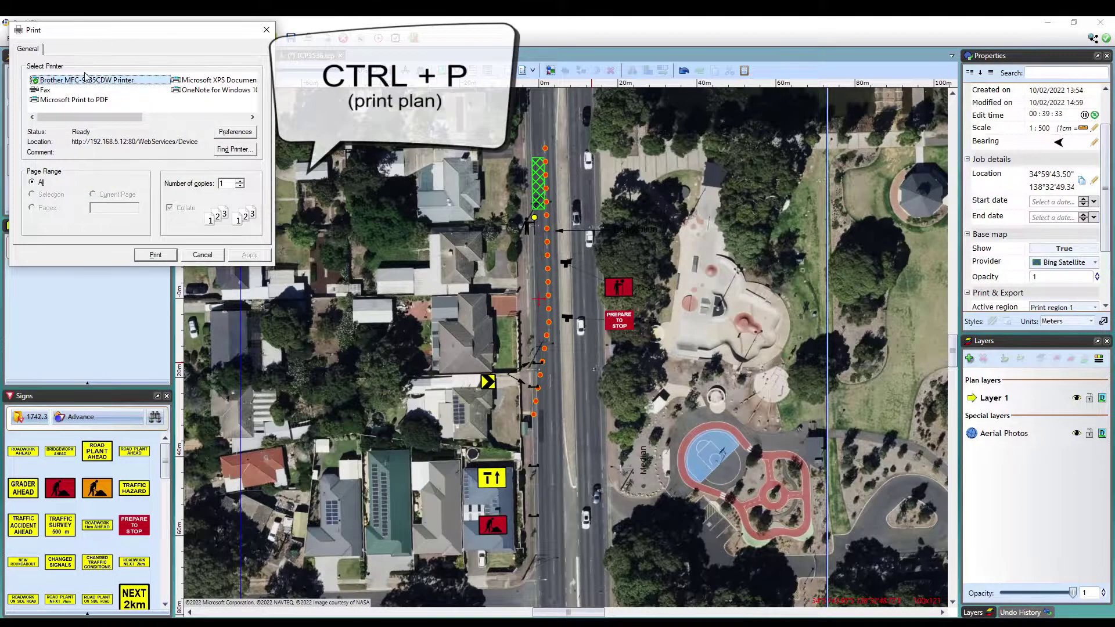
{"action": "left_click", "coordinate": [266, 30]}
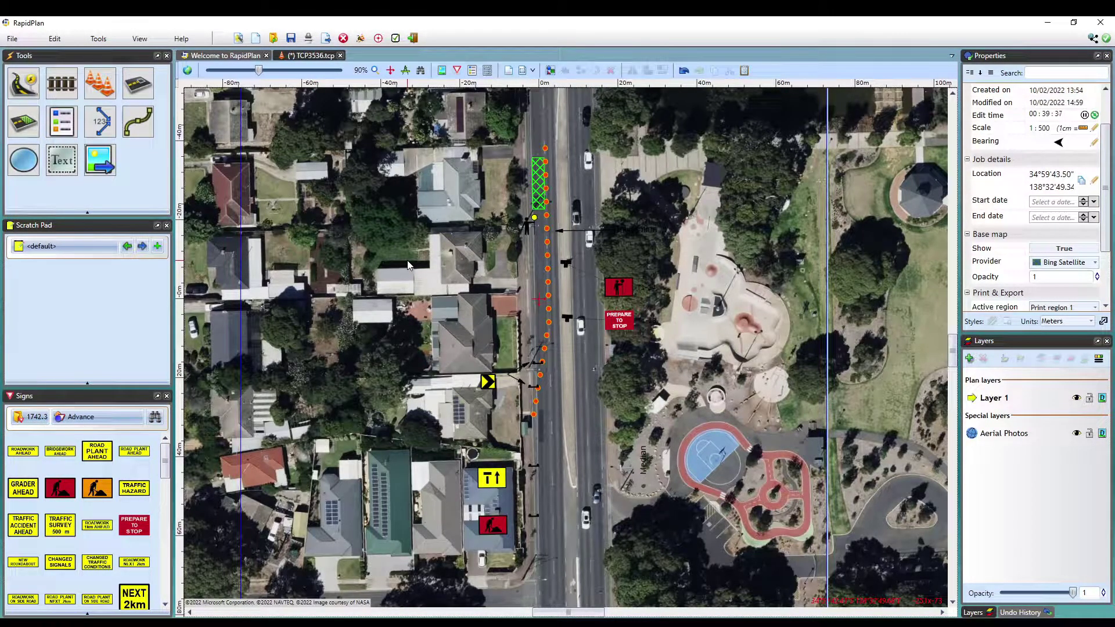
{"action": "key", "text": "F5"}
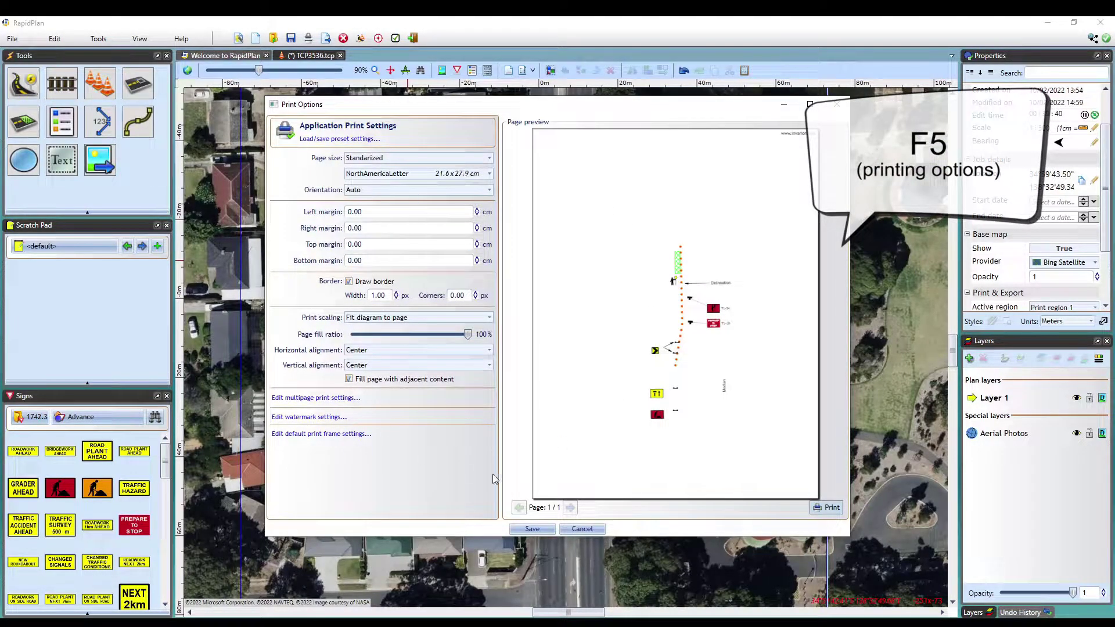
{"action": "left_click", "coordinate": [841, 106]}
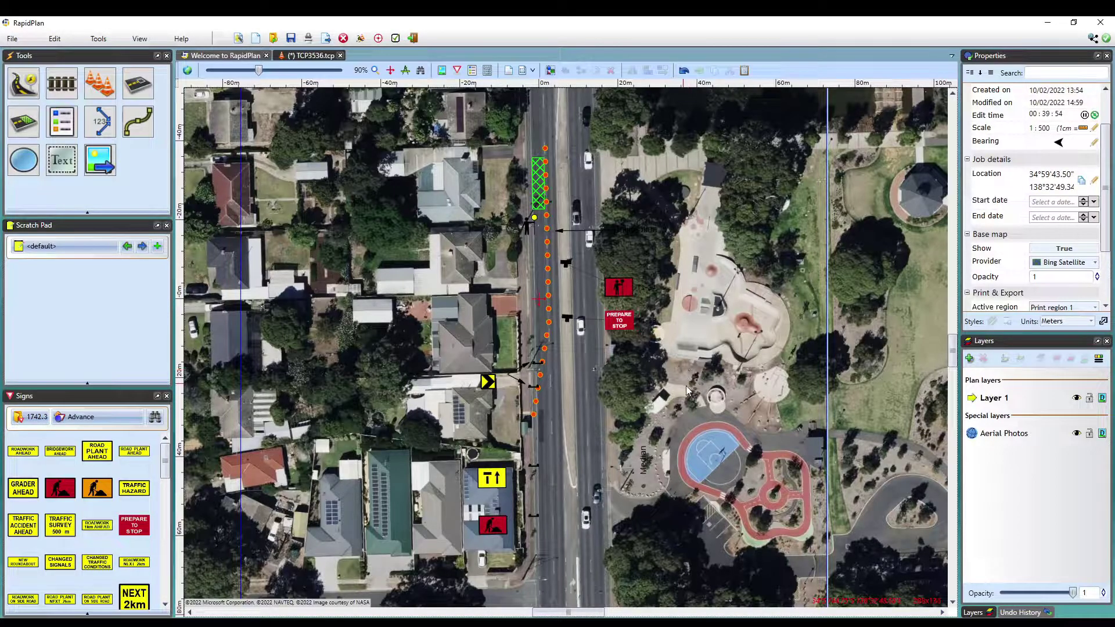
Step: In Preferences' Keyboard Shortcuts, select the Arrow drawing command and start a new shortcut
{"action": "left_click", "coordinate": [98, 38]}
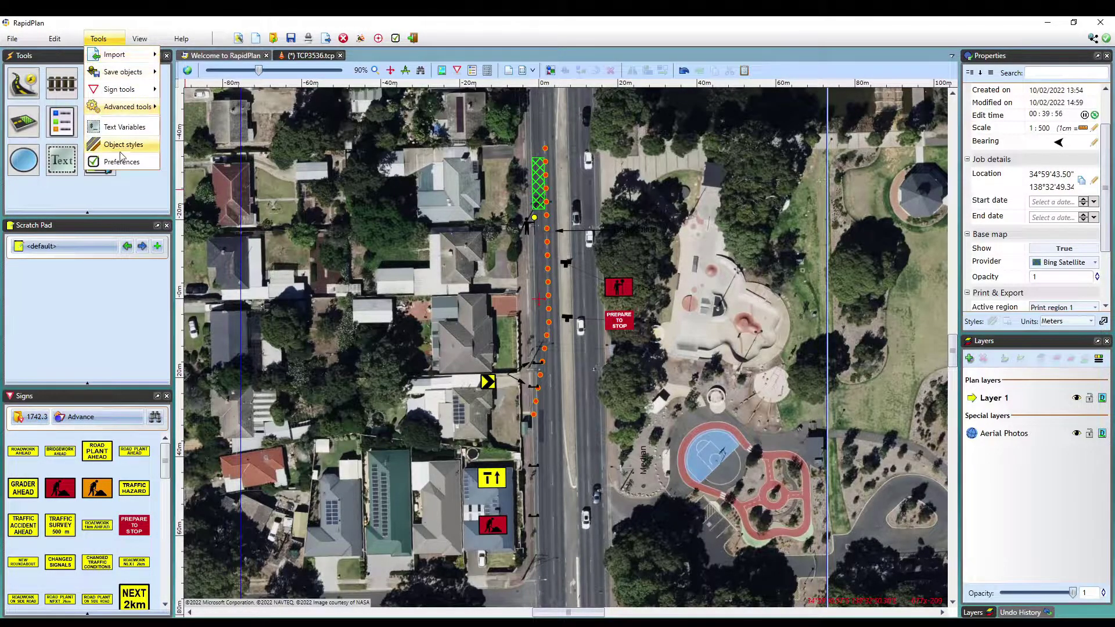
{"action": "left_click", "coordinate": [121, 162]}
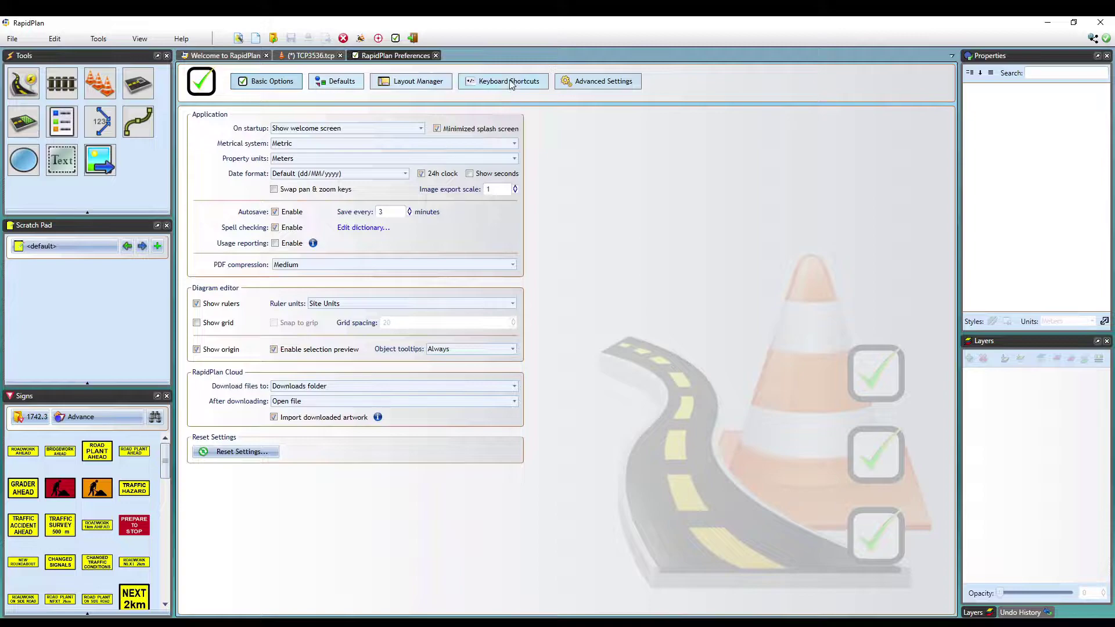
{"action": "left_click", "coordinate": [512, 83]}
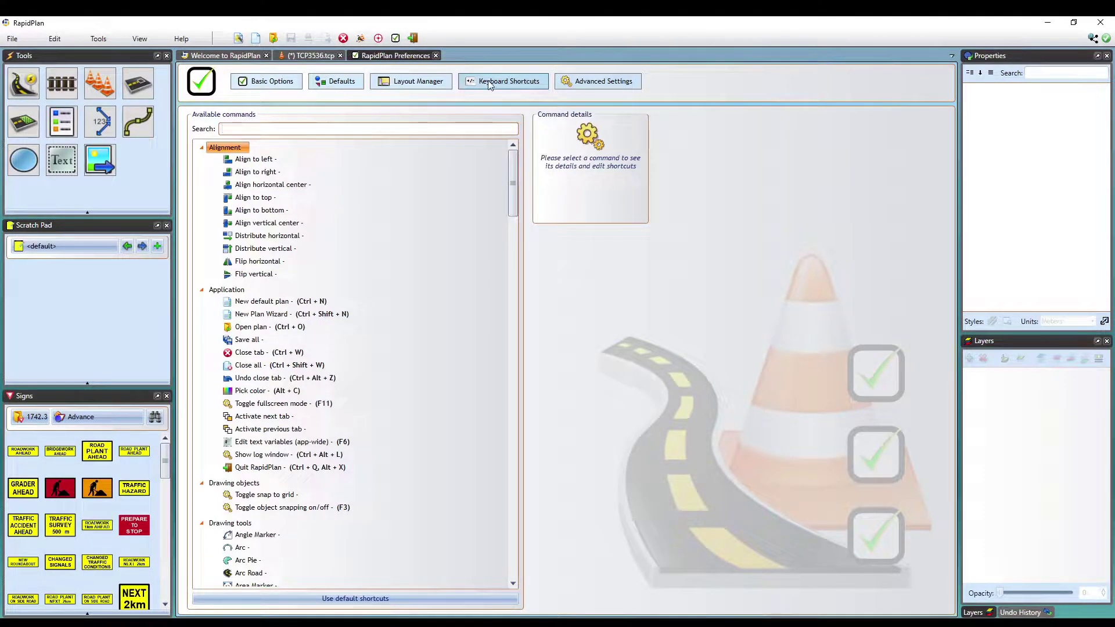
{"action": "mouse_move", "coordinate": [515, 162]}
{"action": "left_mouse_down"}
{"action": "mouse_move", "coordinate": [525, 326]}
{"action": "mouse_move", "coordinate": [506, 166]}
{"action": "mouse_move", "coordinate": [508, 213]}
{"action": "left_mouse_up"}
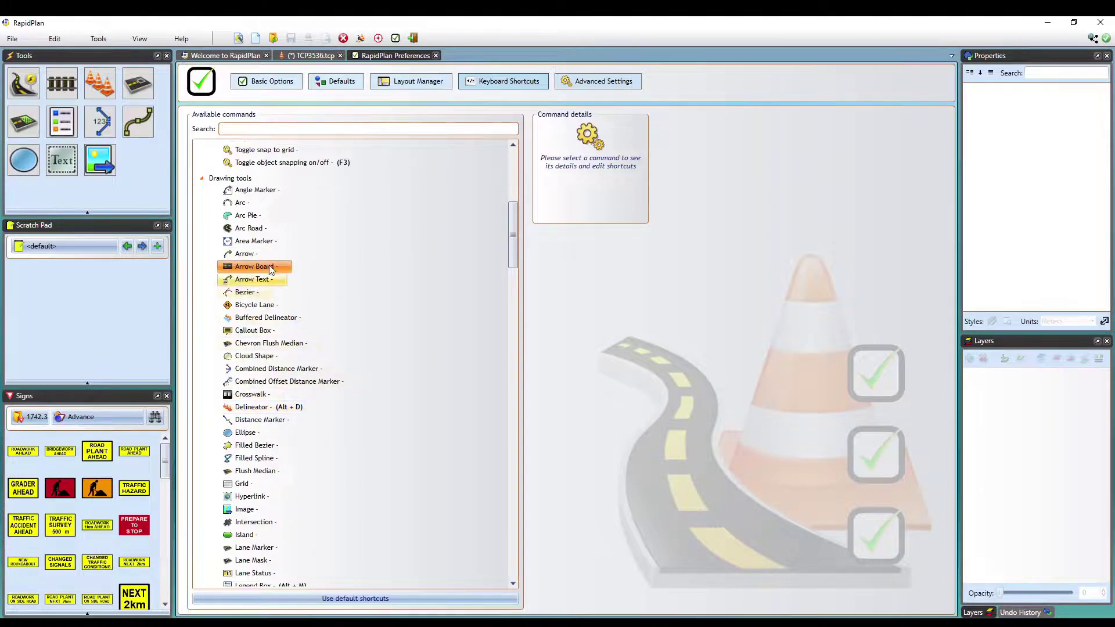
{"action": "left_click", "coordinate": [299, 164]}
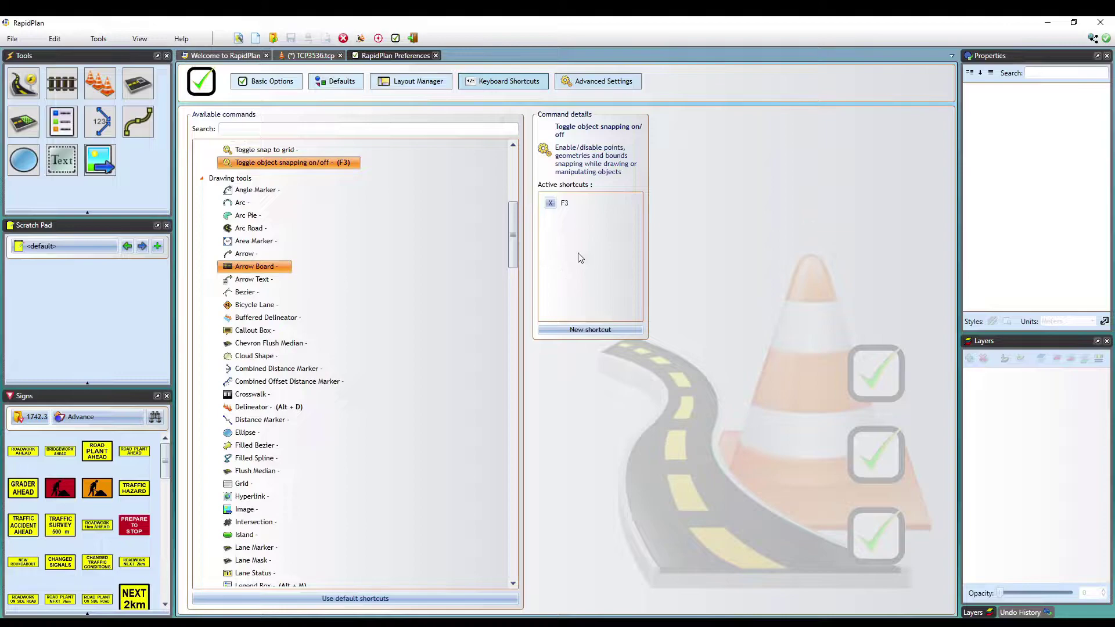
{"action": "left_click", "coordinate": [256, 256]}
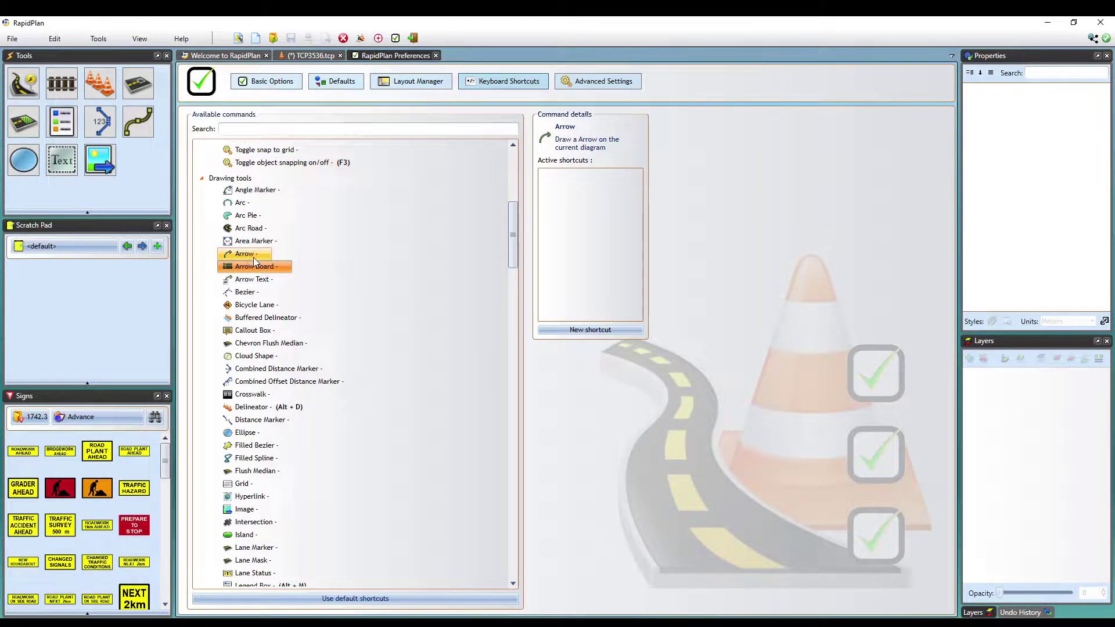
{"action": "left_click", "coordinate": [599, 330]}
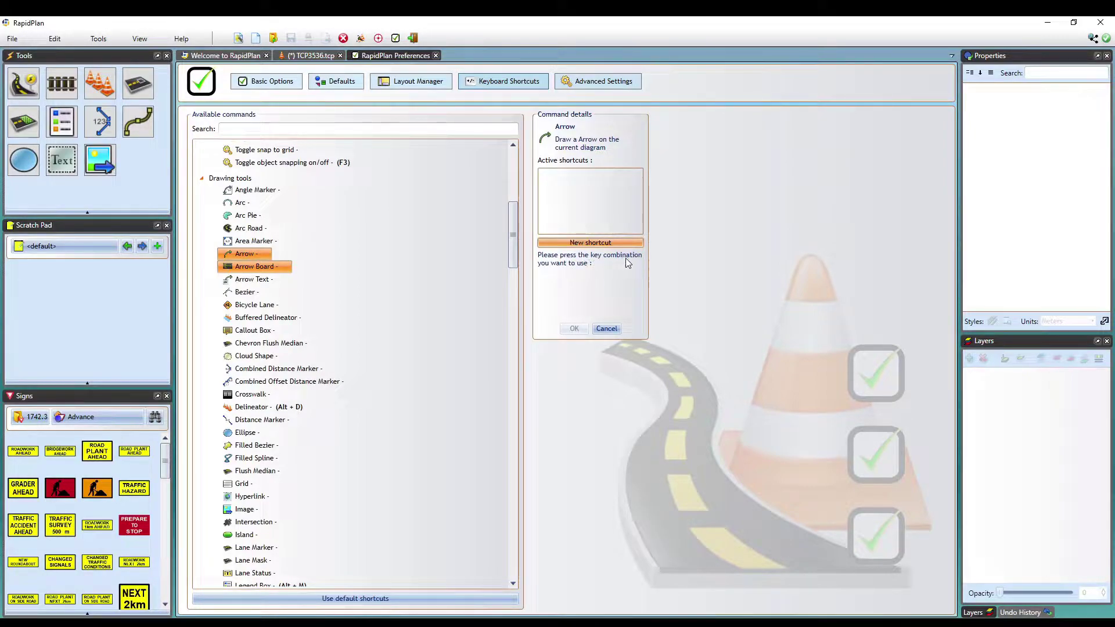
Step: Assign Alt + A as the Arrow command's shortcut and confirm it
{"action": "key", "text": "alt+a"}
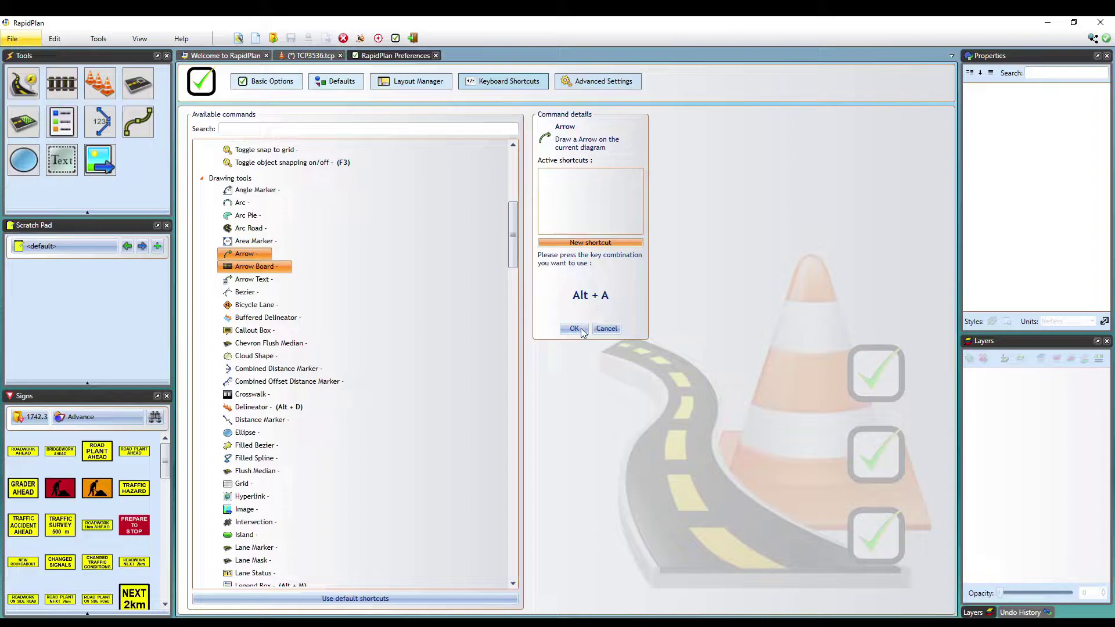
{"action": "left_click", "coordinate": [576, 329]}
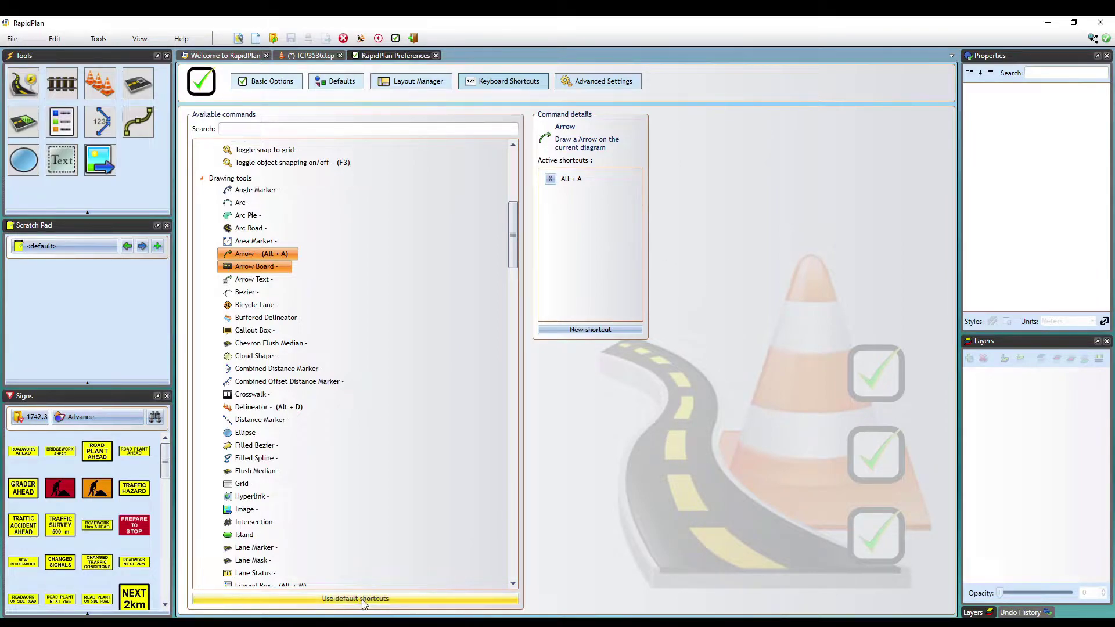
Step: Decline resetting to default shortcuts, then start an arrow beside the road in TCP3536
{"action": "left_click", "coordinate": [433, 600]}
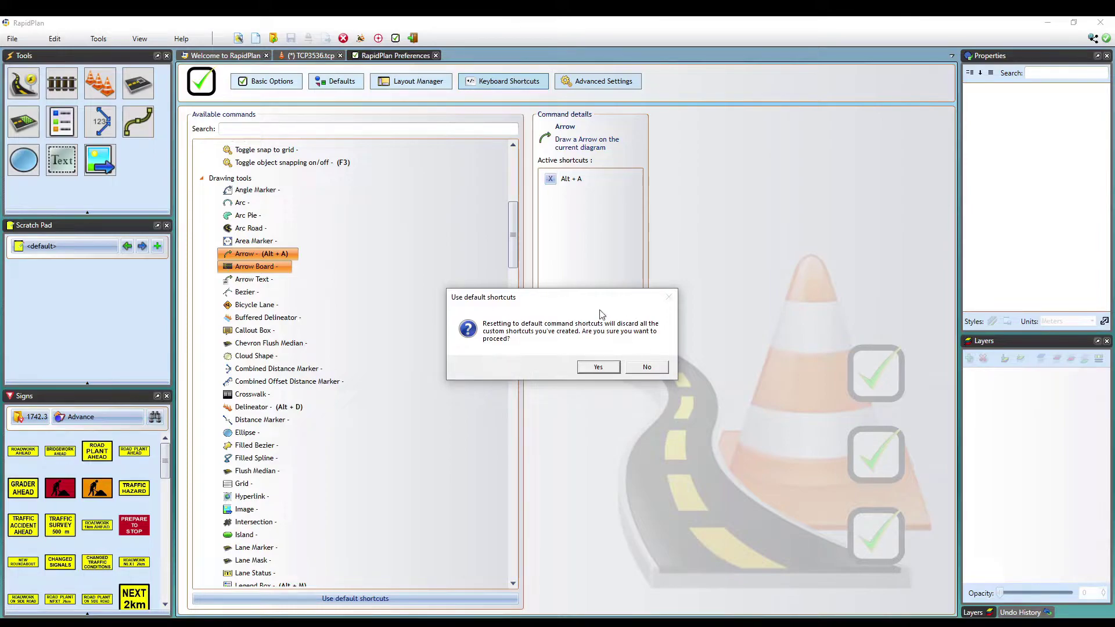
{"action": "left_click", "coordinate": [654, 367]}
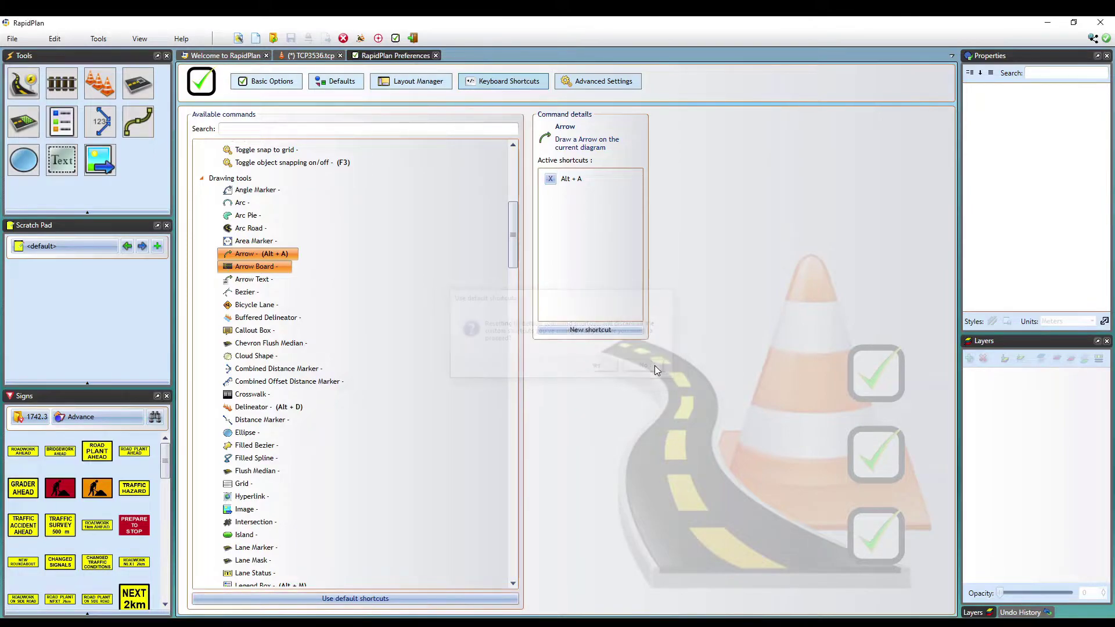
{"action": "left_click", "coordinate": [323, 56]}
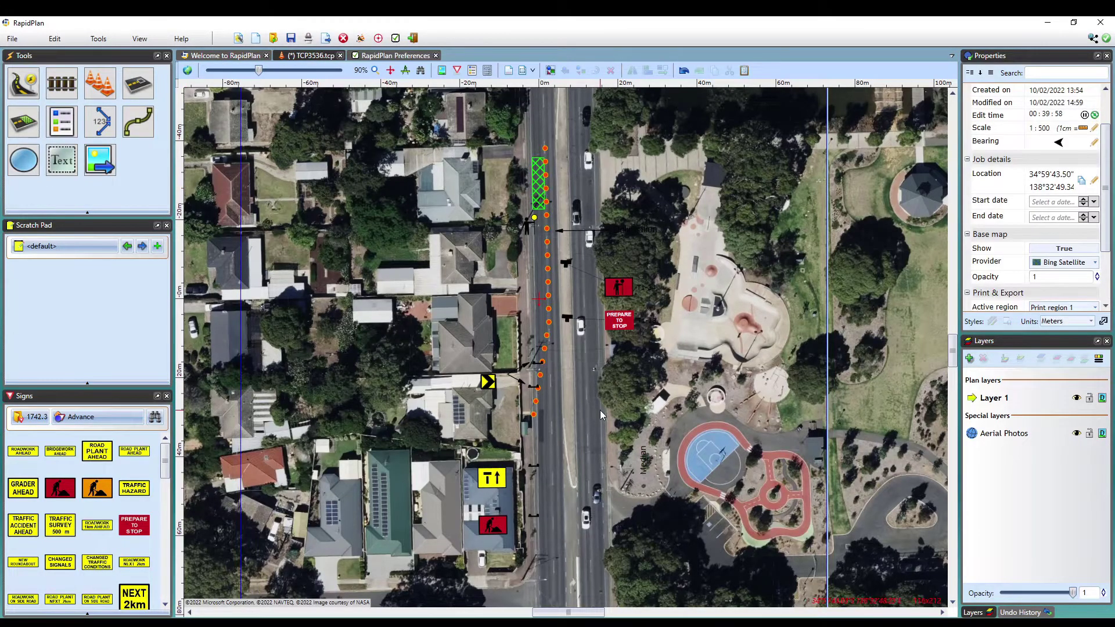
{"action": "key", "text": "a"}
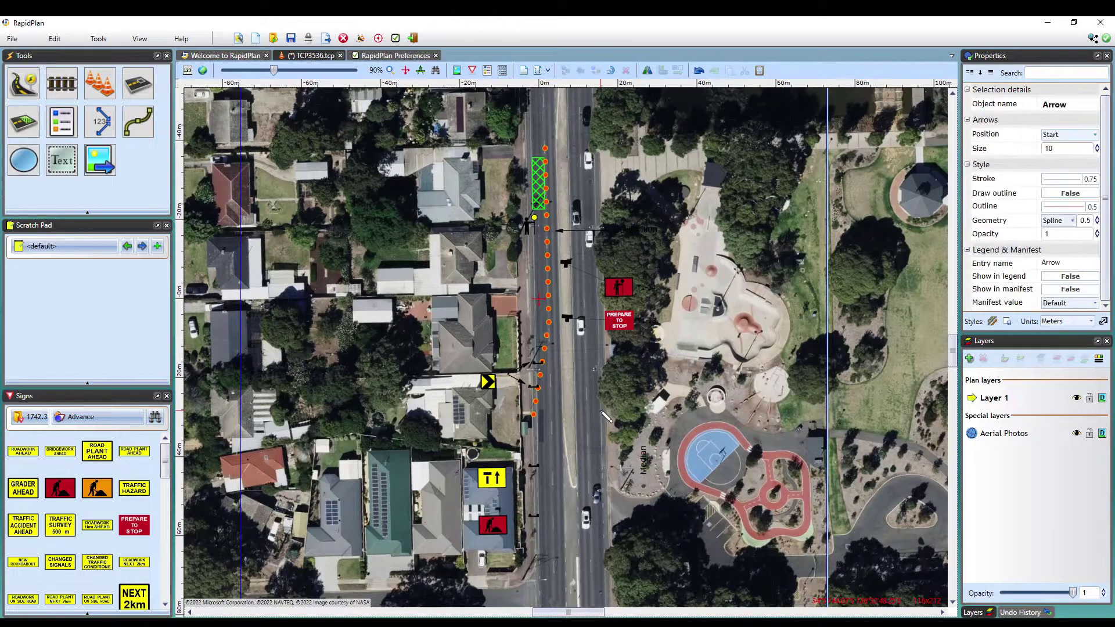
{"action": "left_click", "coordinate": [599, 339]}
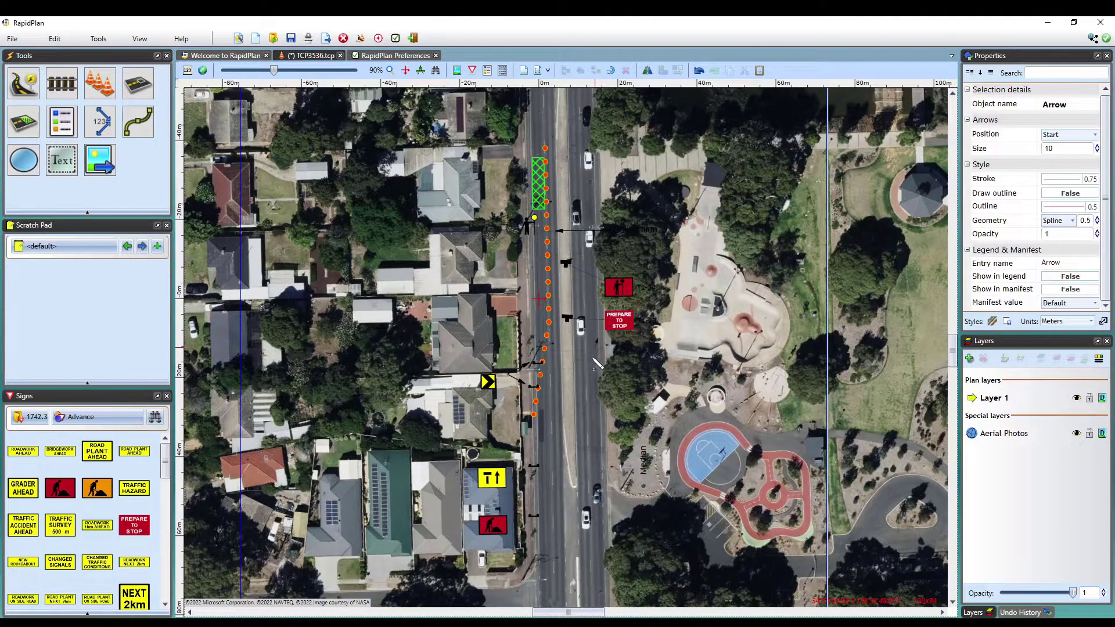